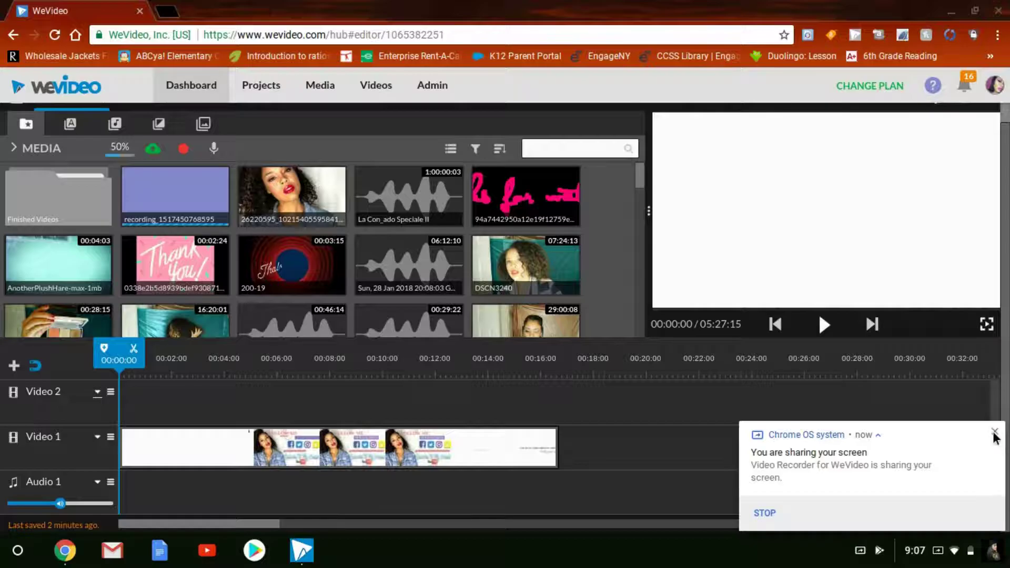
# Step: Examine the Backgrounds, Solids, Overlays and Frames graphics collections, previewing Rainbow Glow and another animated background
pyautogui.click(994, 434)
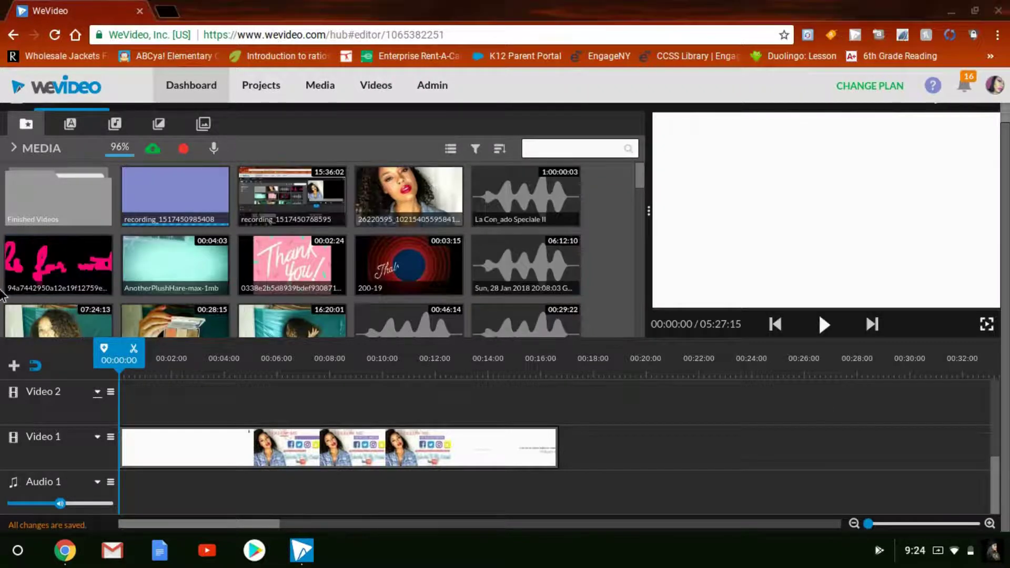
pyautogui.click(204, 126)
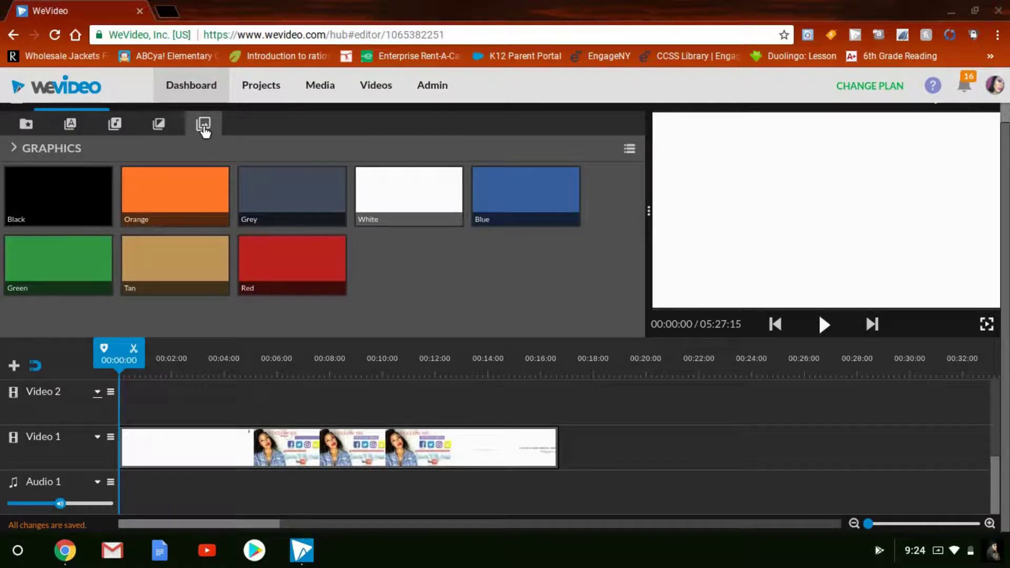
pyautogui.click(14, 156)
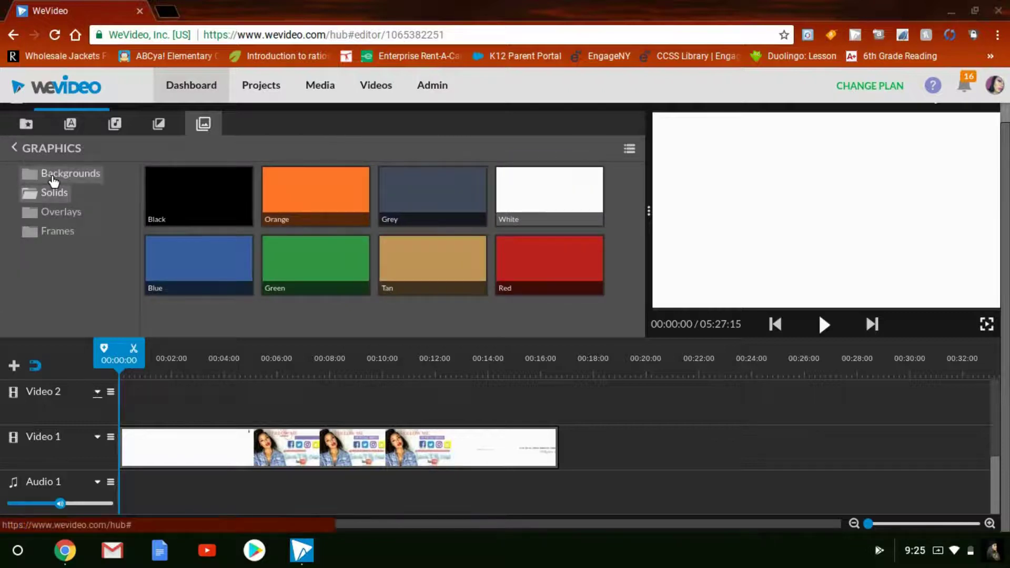
pyautogui.click(32, 174)
pyautogui.click(196, 252)
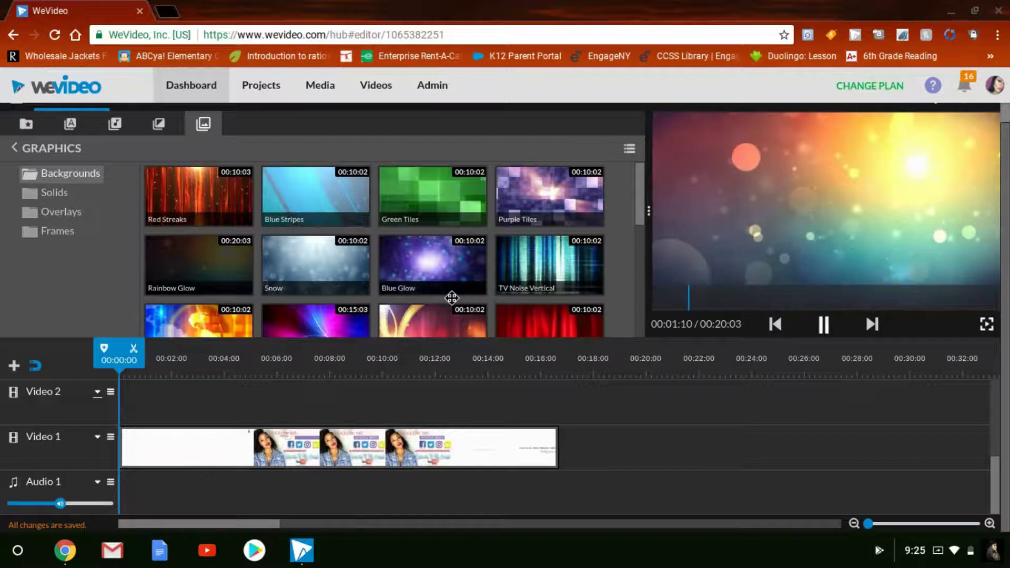
pyautogui.click(449, 316)
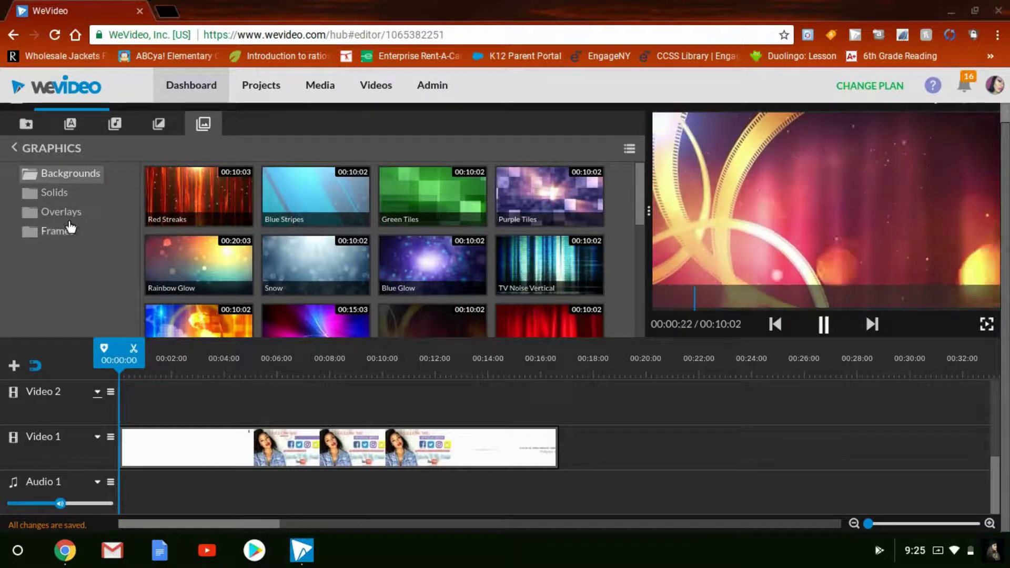
pyautogui.click(54, 194)
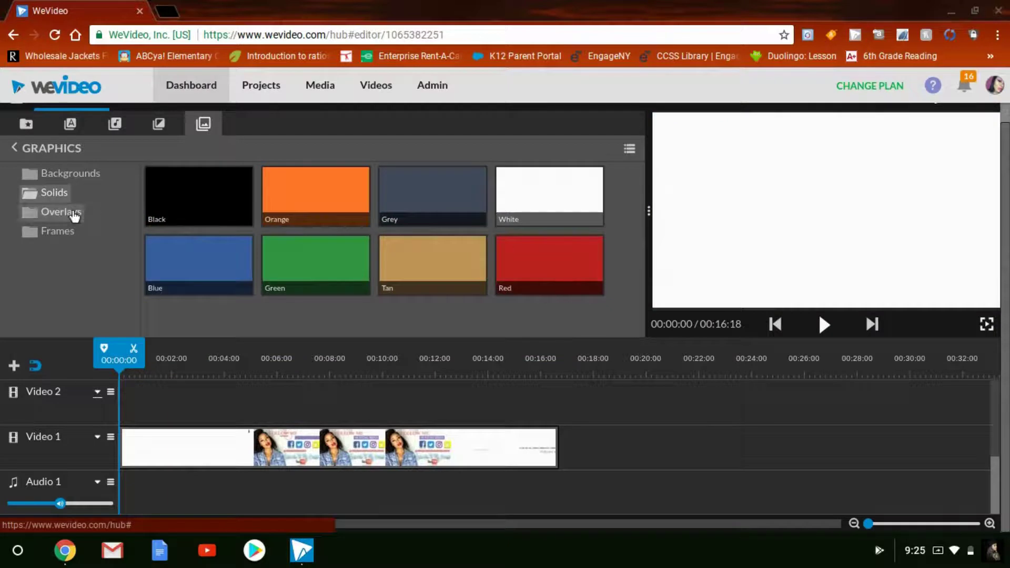
pyautogui.click(70, 213)
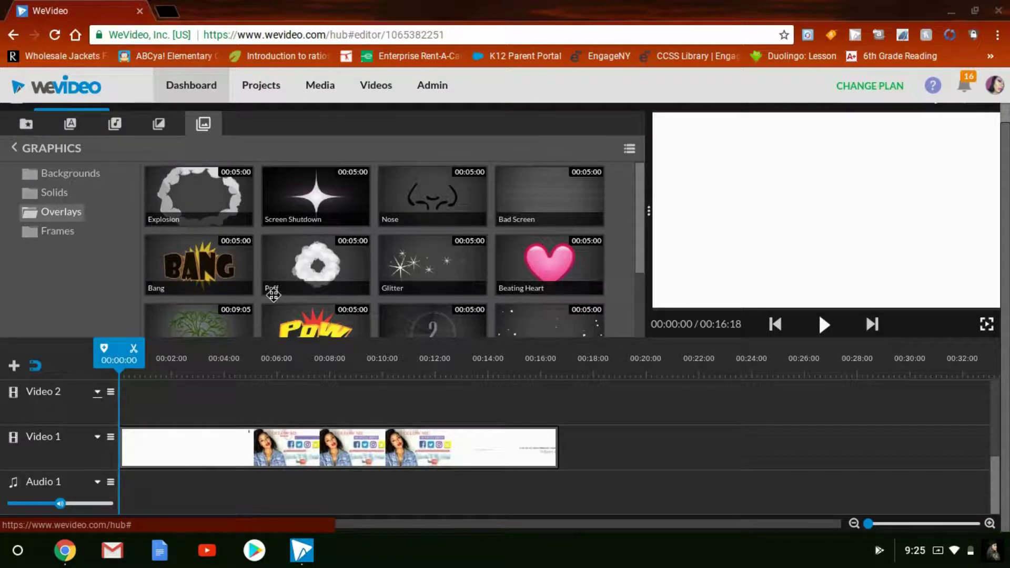
pyautogui.click(65, 231)
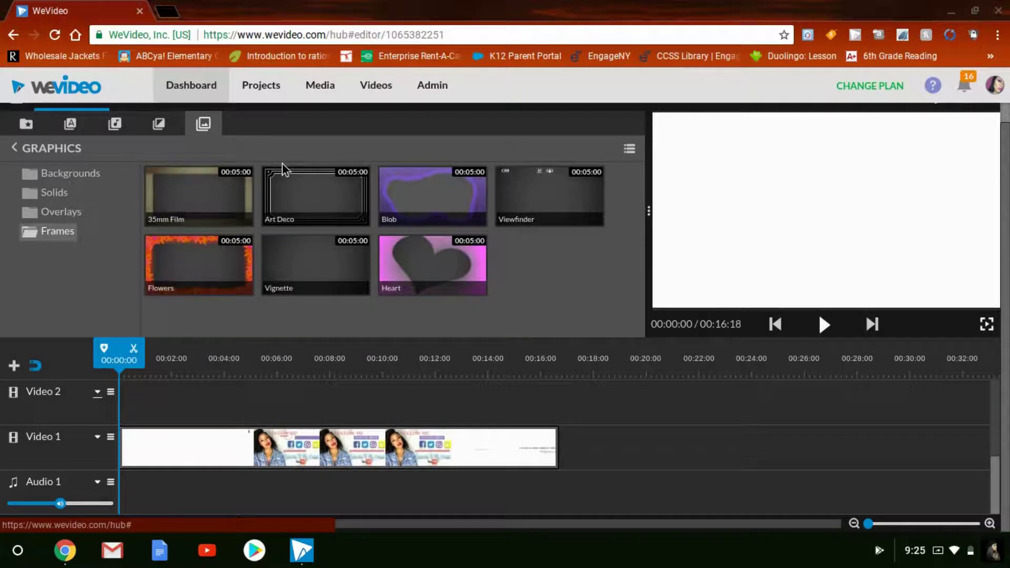
# Step: Replace the existing clip on Video 1 with a White solid starting at 00:00:00
pyautogui.click(45, 198)
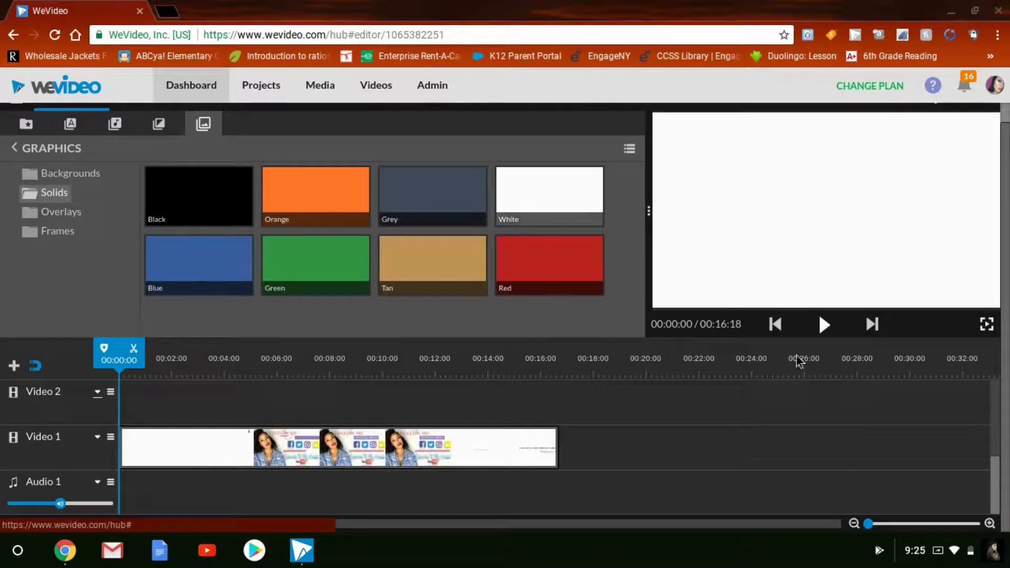
pyautogui.moveTo(544, 194); pyautogui.dragTo(700, 453)
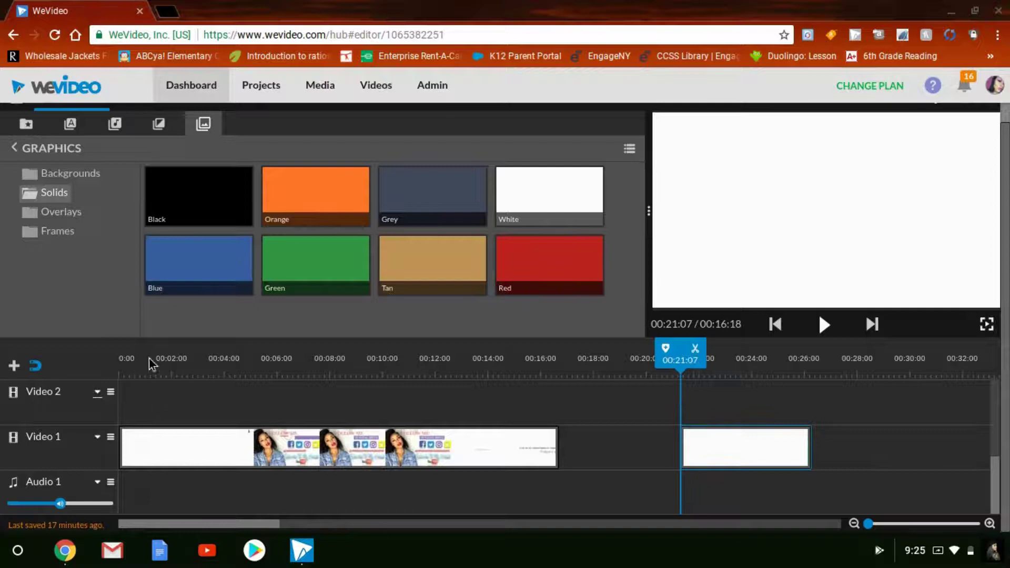
pyautogui.click(320, 454)
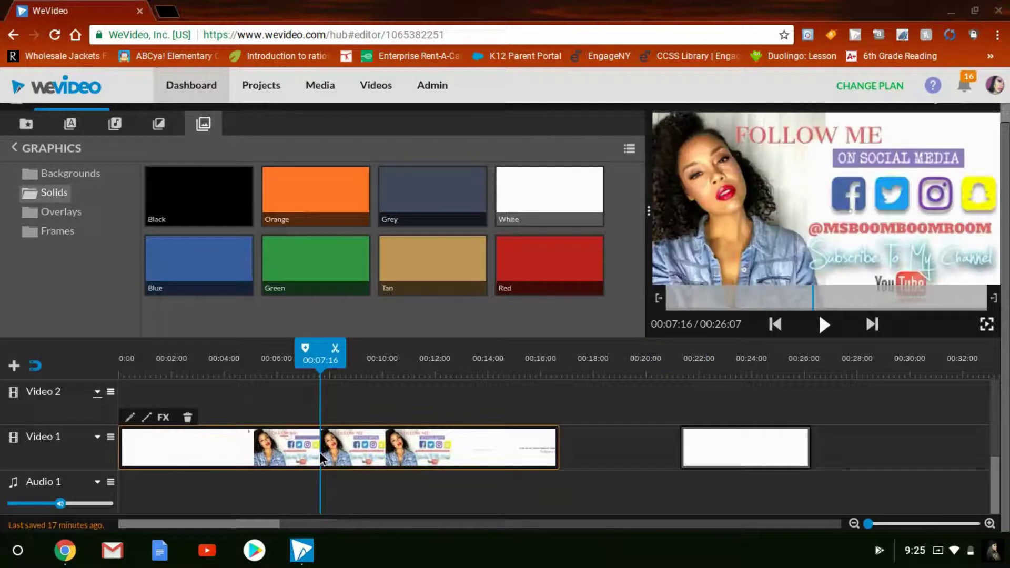
pyautogui.press('Delete')
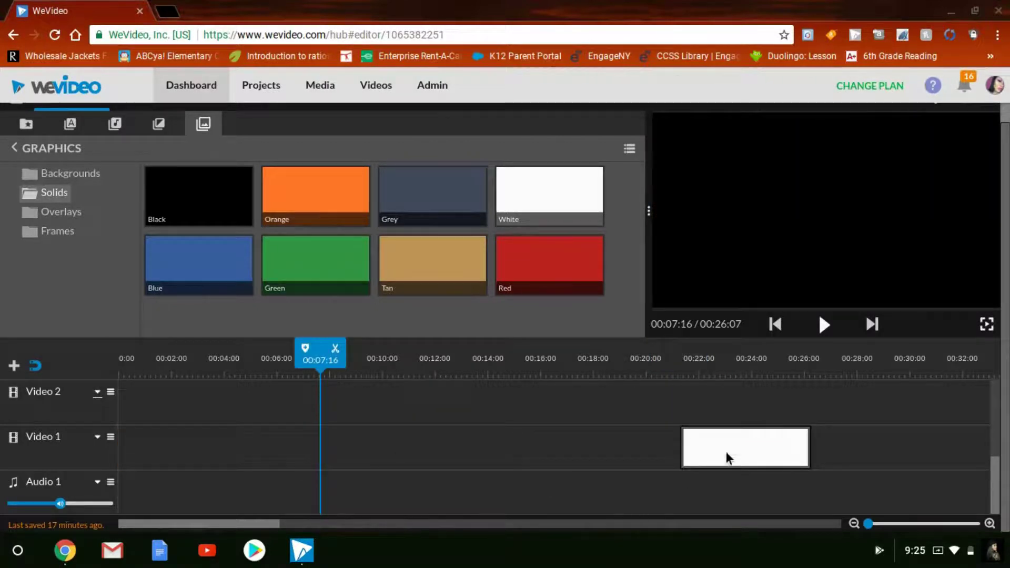
pyautogui.moveTo(739, 444); pyautogui.dragTo(151, 459)
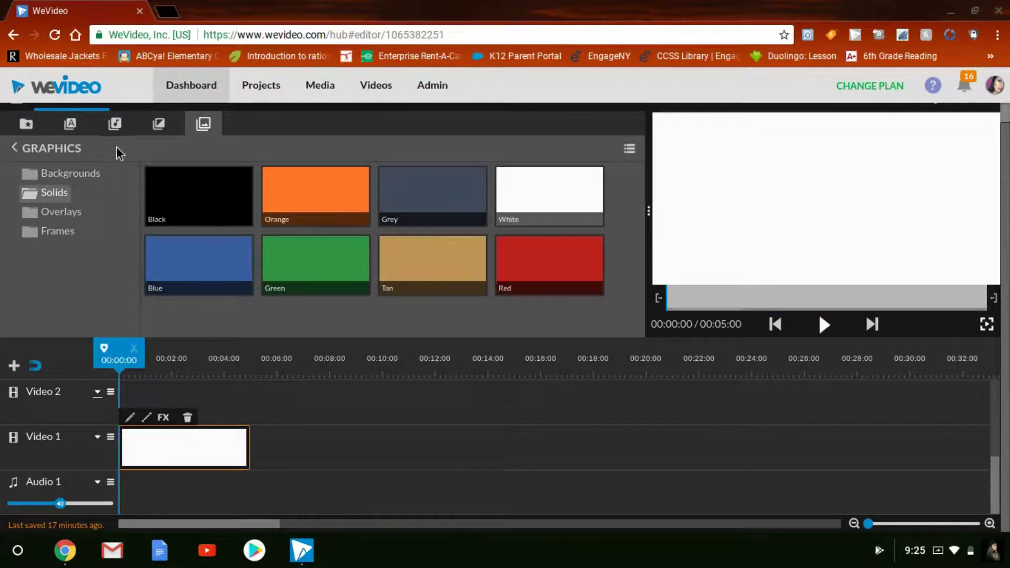
# Step: Import the portrait photo with the denim jacket from Downloads and place it at the start of Video 2
pyautogui.click(26, 125)
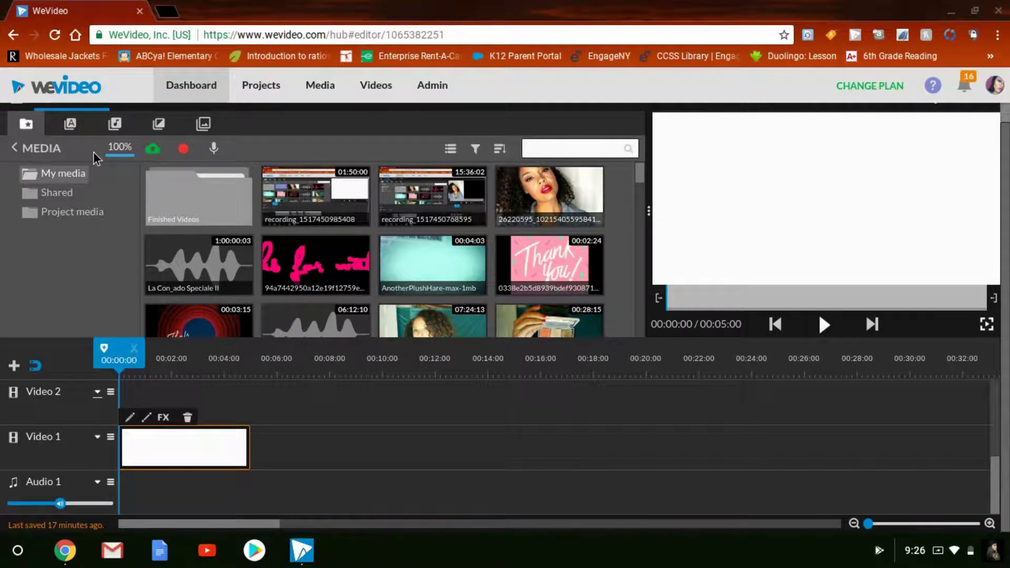
pyautogui.click(152, 152)
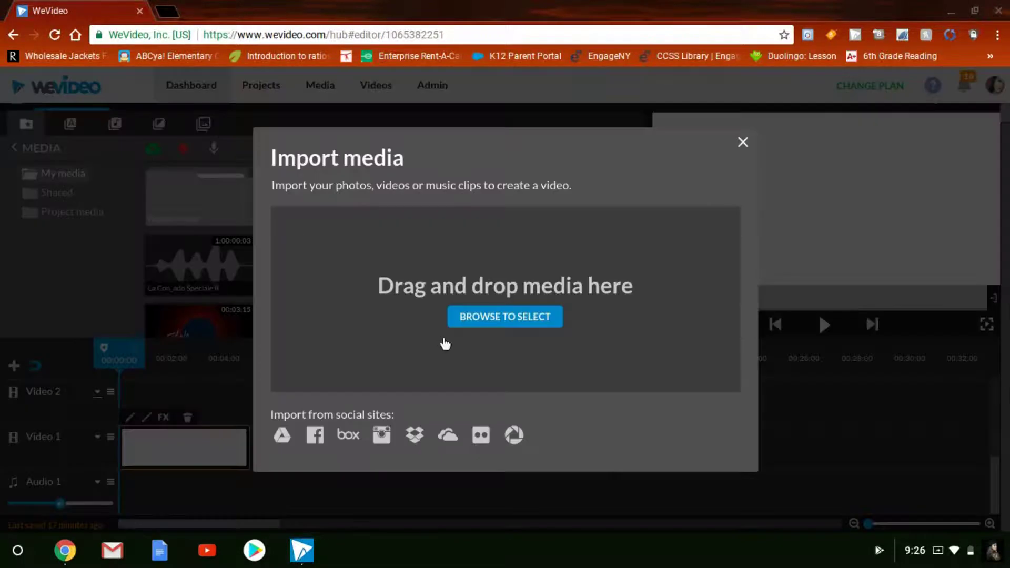
pyautogui.click(484, 321)
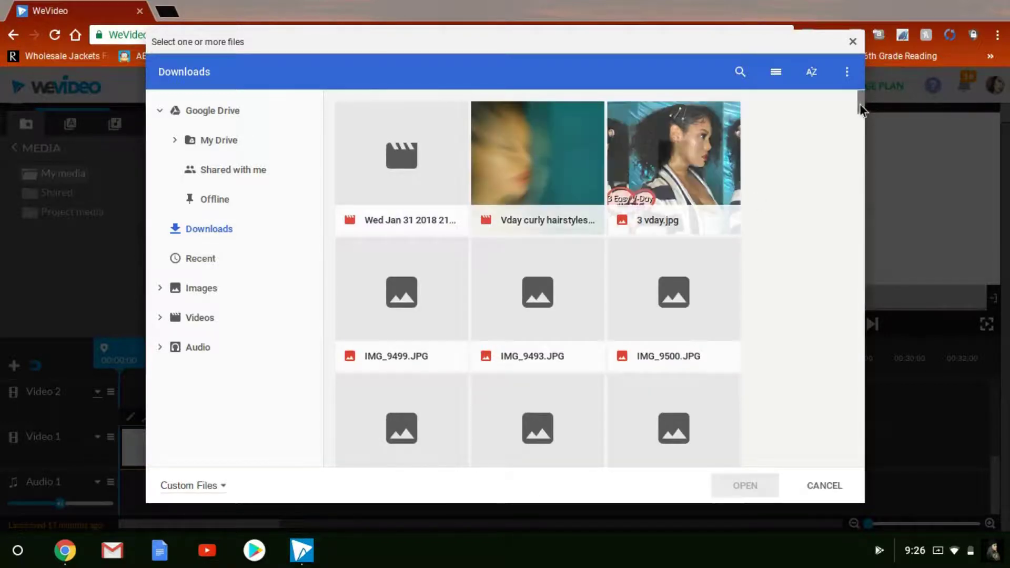
pyautogui.moveTo(860, 114); pyautogui.dragTo(859, 177)
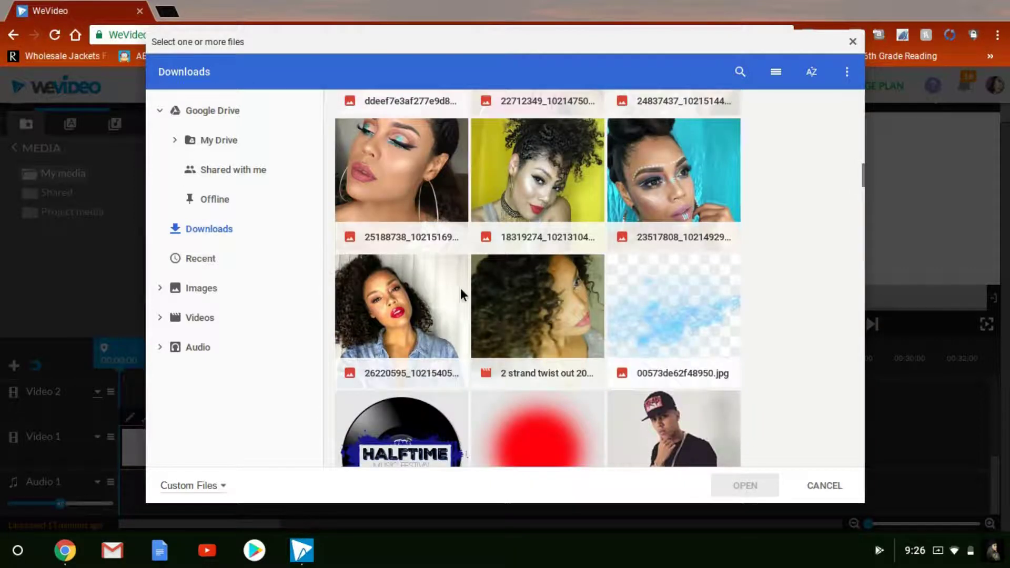
pyautogui.click(388, 310)
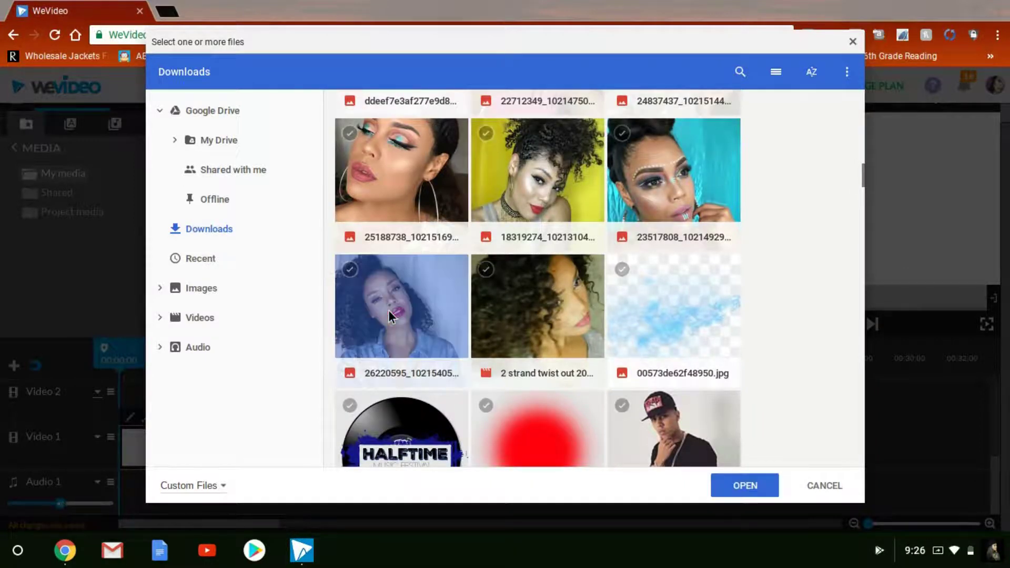
pyautogui.click(747, 487)
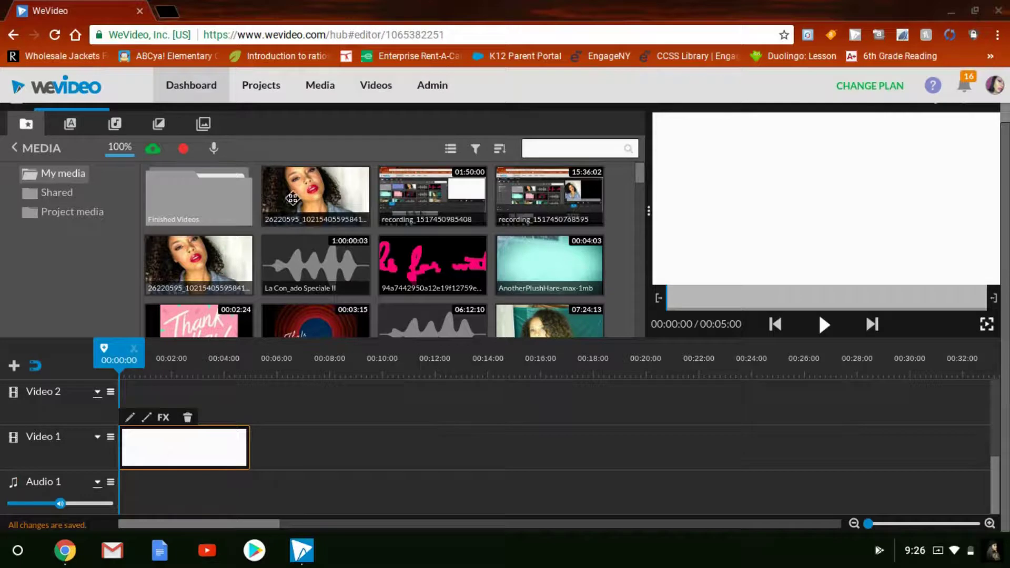
pyautogui.moveTo(293, 191); pyautogui.dragTo(134, 487)
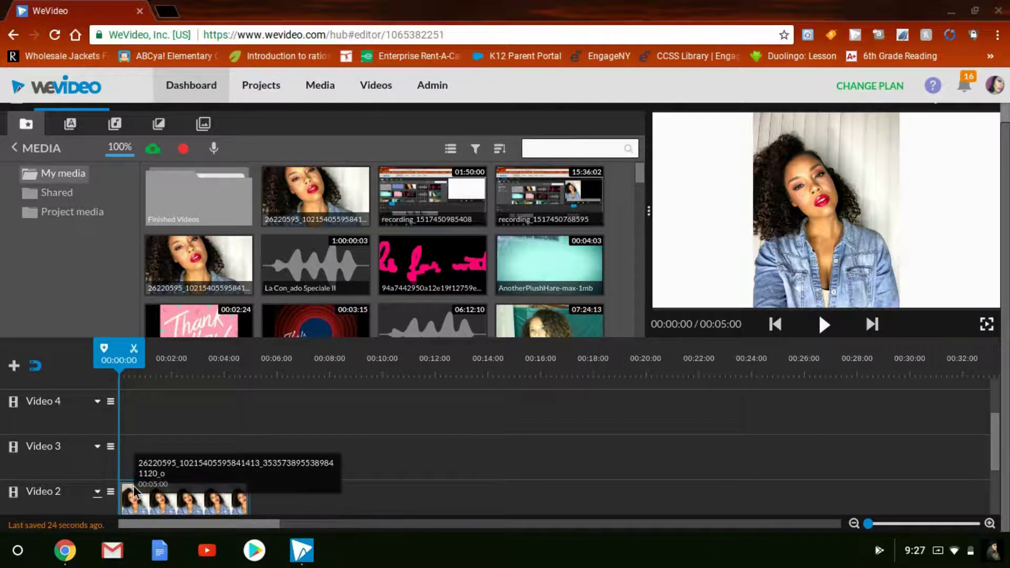
# Step: Scale the portrait on Video 2 to 1.28 and move it to about x -20, y -179
pyautogui.scroll(-2, 996, 476)
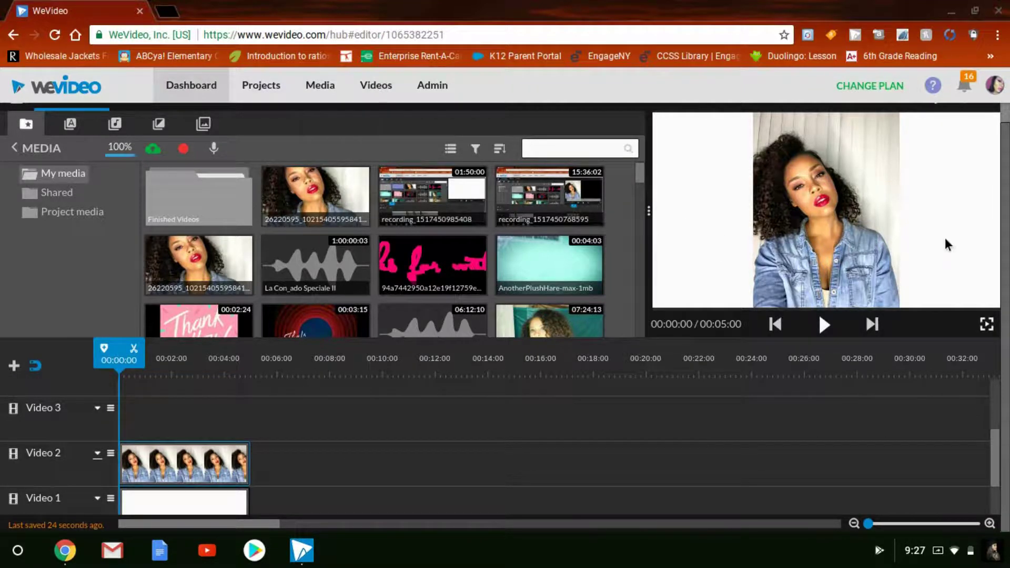
pyautogui.doubleClick(144, 455)
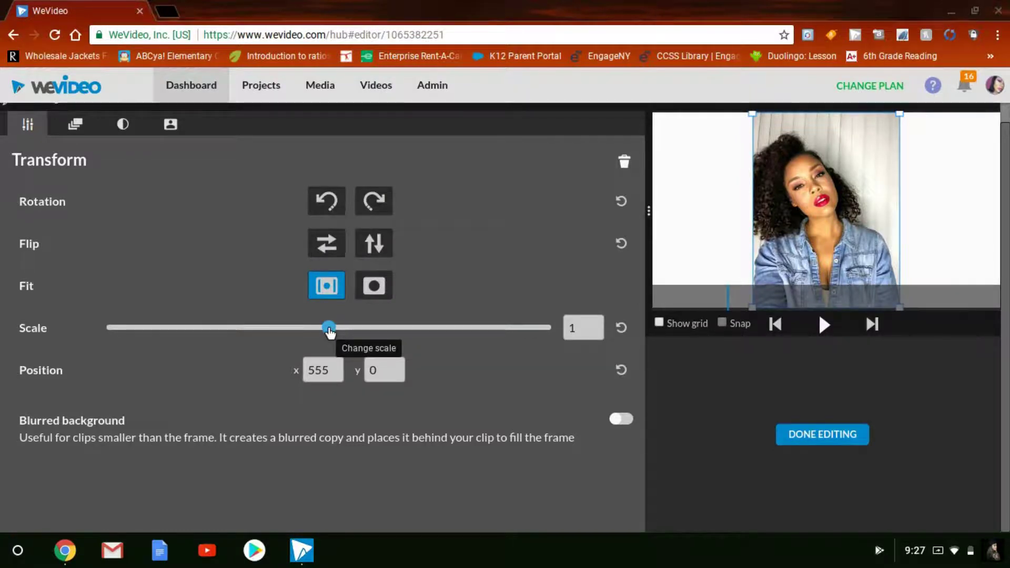
pyautogui.moveTo(329, 328); pyautogui.dragTo(345, 331)
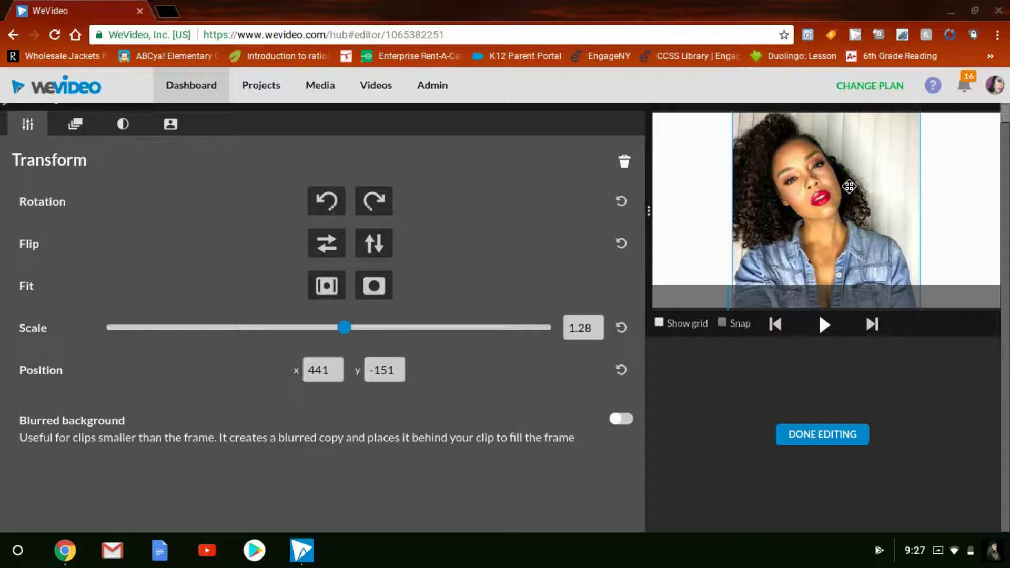
pyautogui.moveTo(868, 226); pyautogui.dragTo(784, 221)
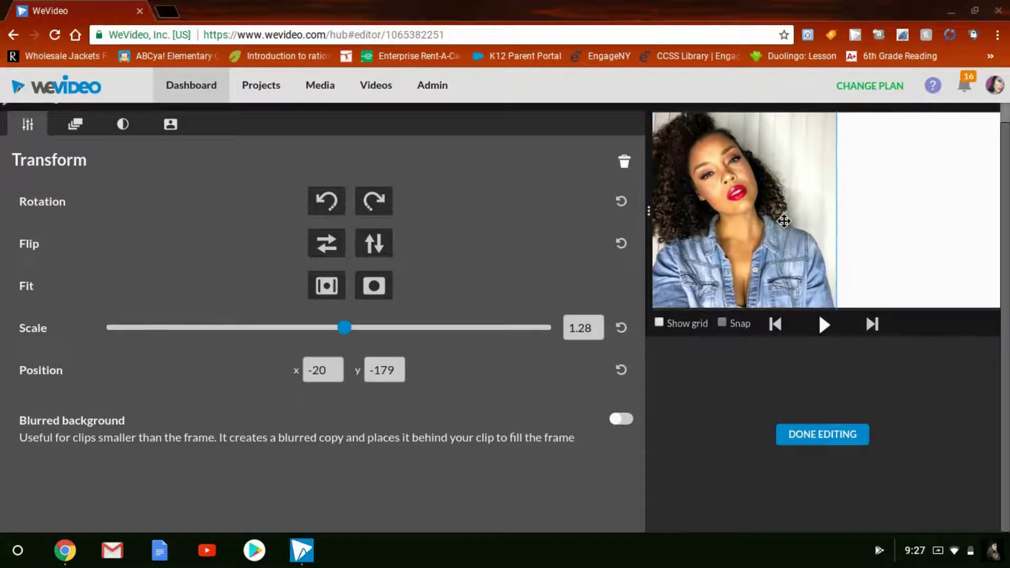
pyautogui.click(838, 434)
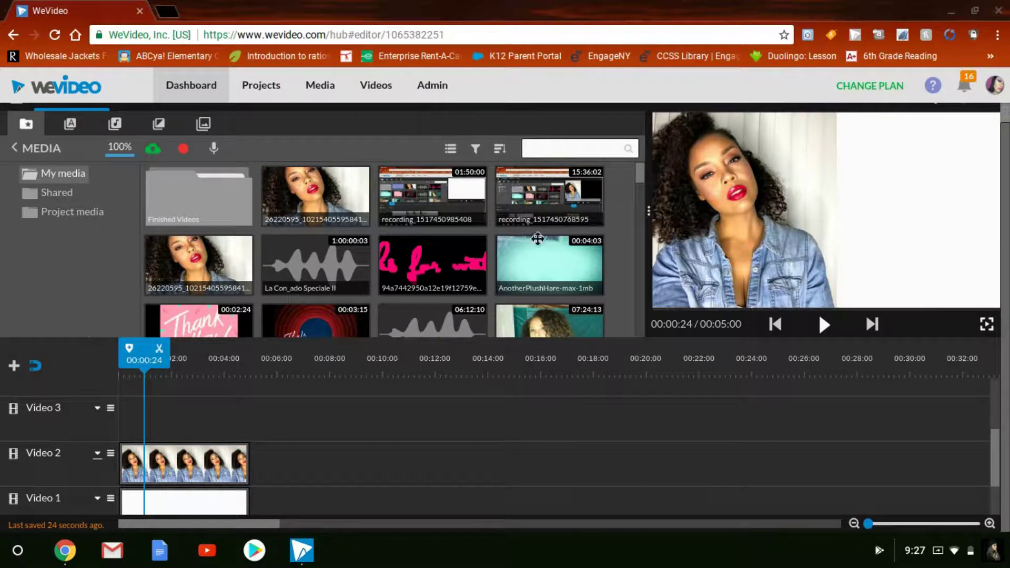
# Step: Find the Floating-Social-Icons clip in My media, preview it and place it at the start of Video 3
pyautogui.moveTo(639, 176); pyautogui.dragTo(635, 216)
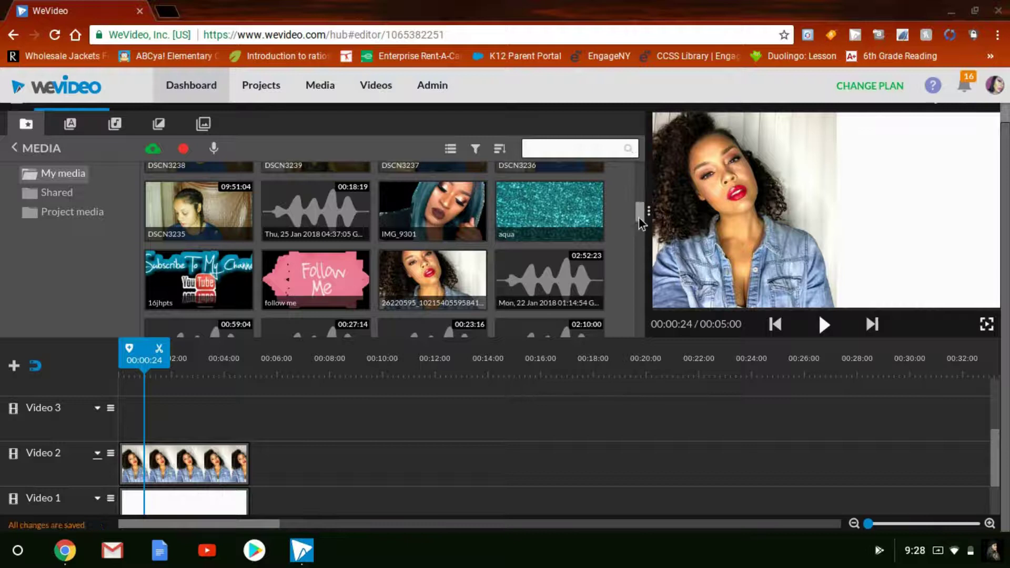
pyautogui.moveTo(637, 212); pyautogui.dragTo(642, 270)
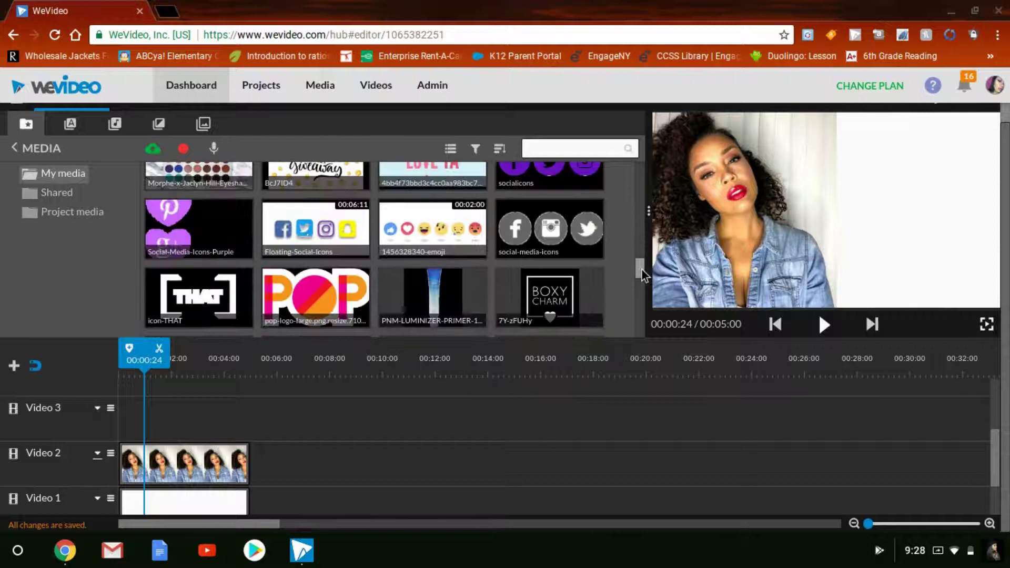
pyautogui.click(302, 233)
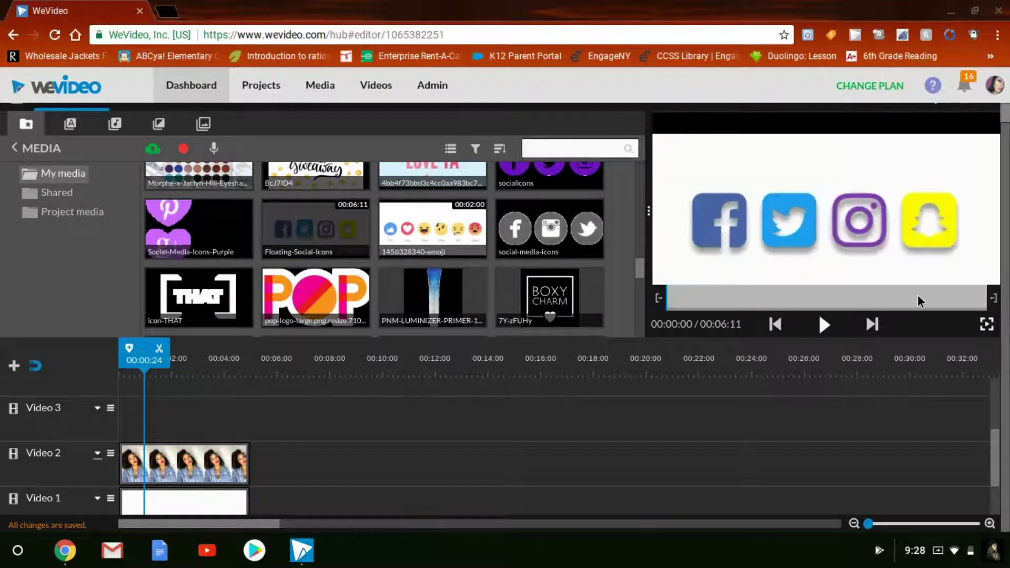
pyautogui.click(824, 325)
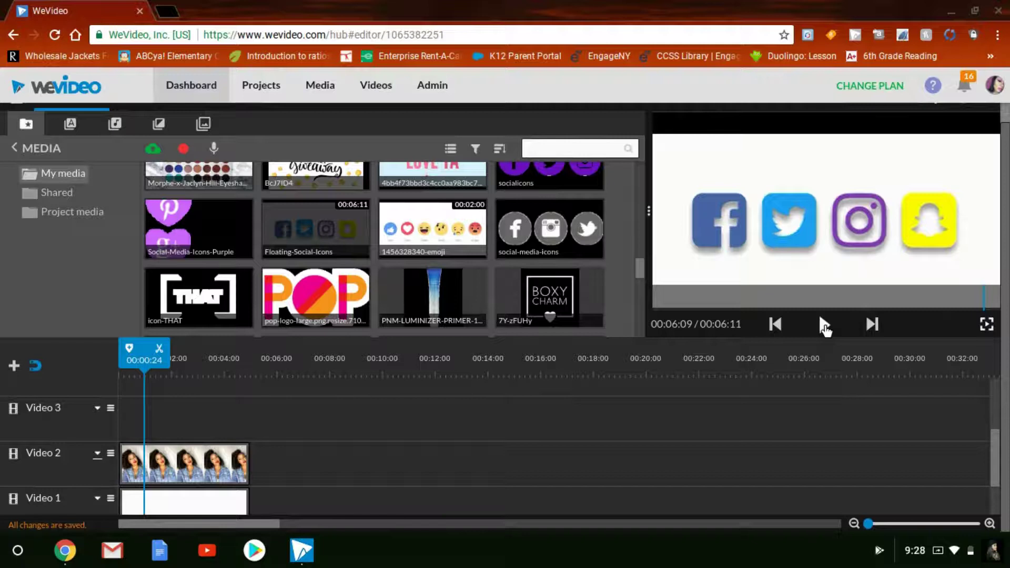
pyautogui.moveTo(316, 223); pyautogui.dragTo(134, 443)
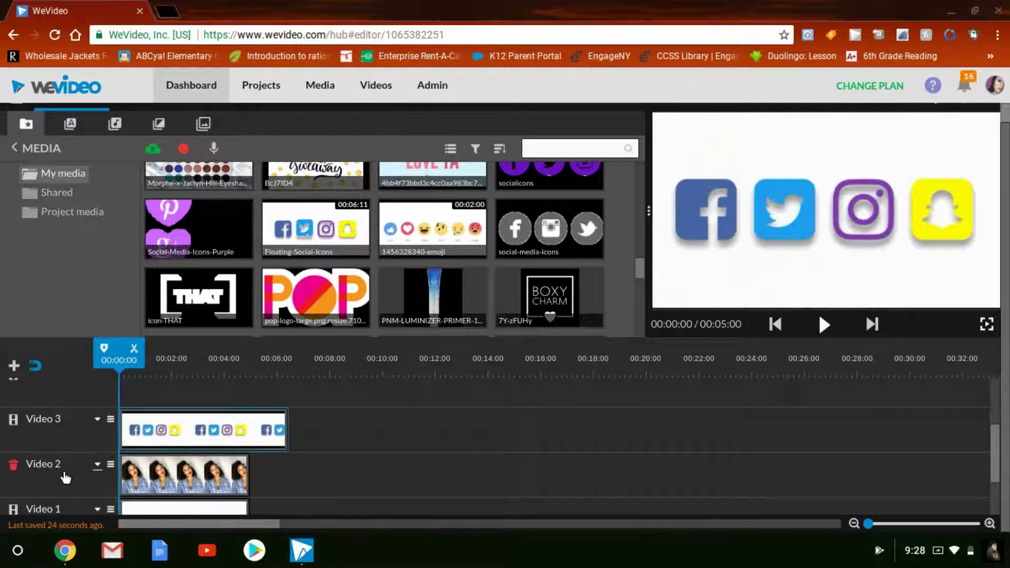
# Step: Trim the end of the Floating-Social-Icons clip on Video 3 to 00:05:00, matching the portrait clip
pyautogui.click(14, 367)
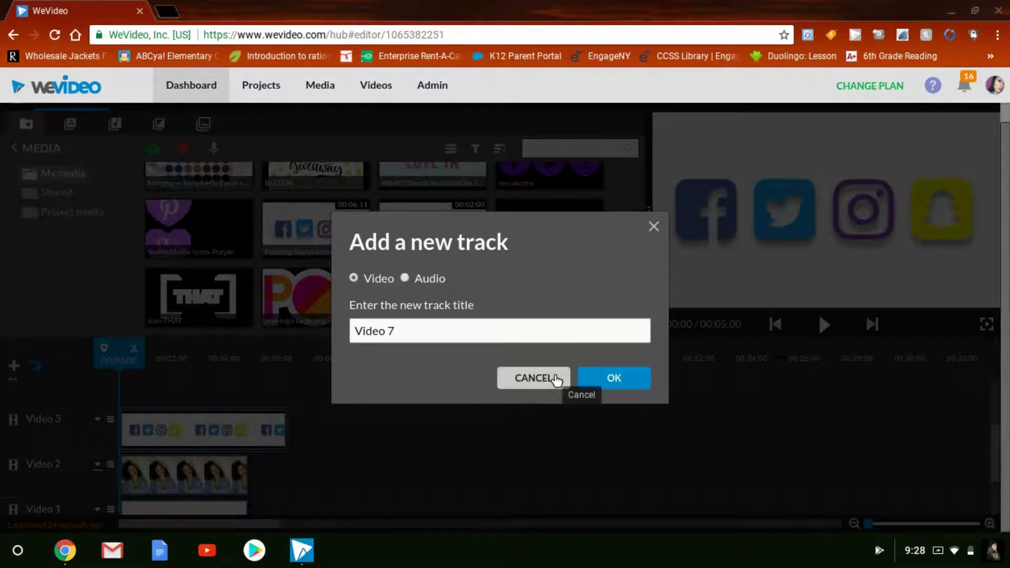
pyautogui.click(555, 378)
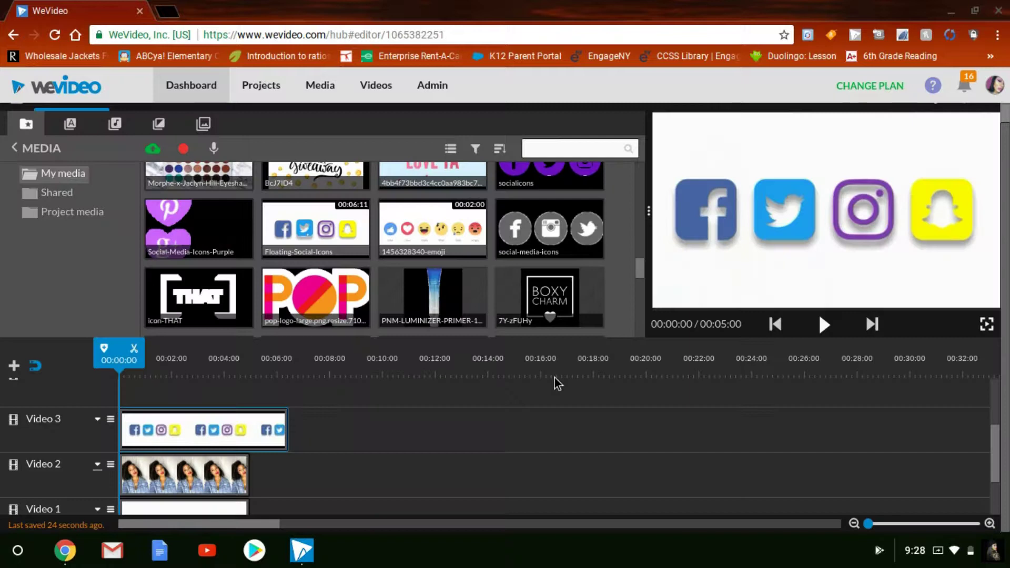
pyautogui.click(273, 434)
pyautogui.moveTo(283, 433); pyautogui.dragTo(248, 434)
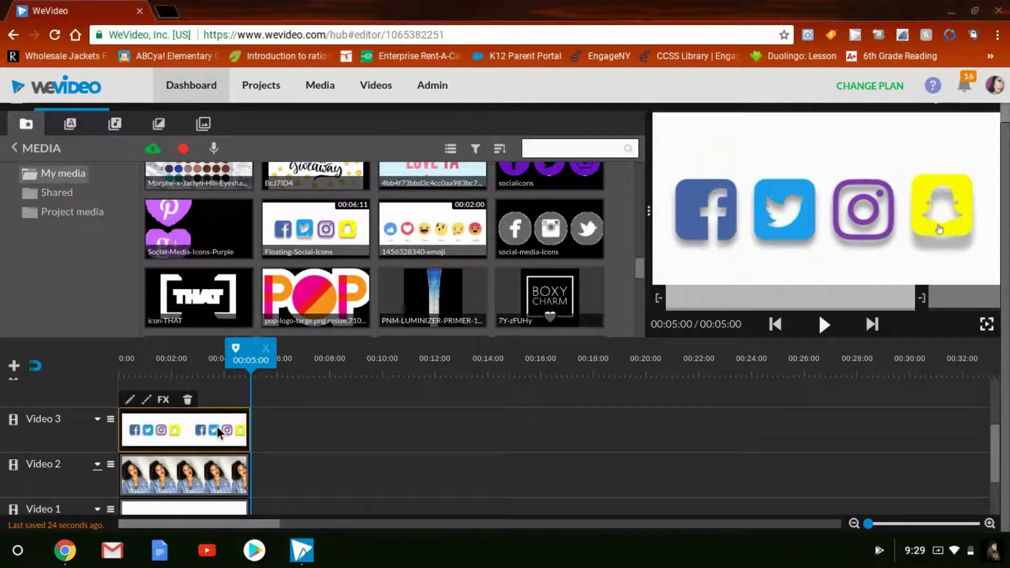
# Step: Scale the Floating-Social-Icons clip on Video 3 to 0.56 and move it beside the portrait at about x 957, y 283
pyautogui.doubleClick(217, 427)
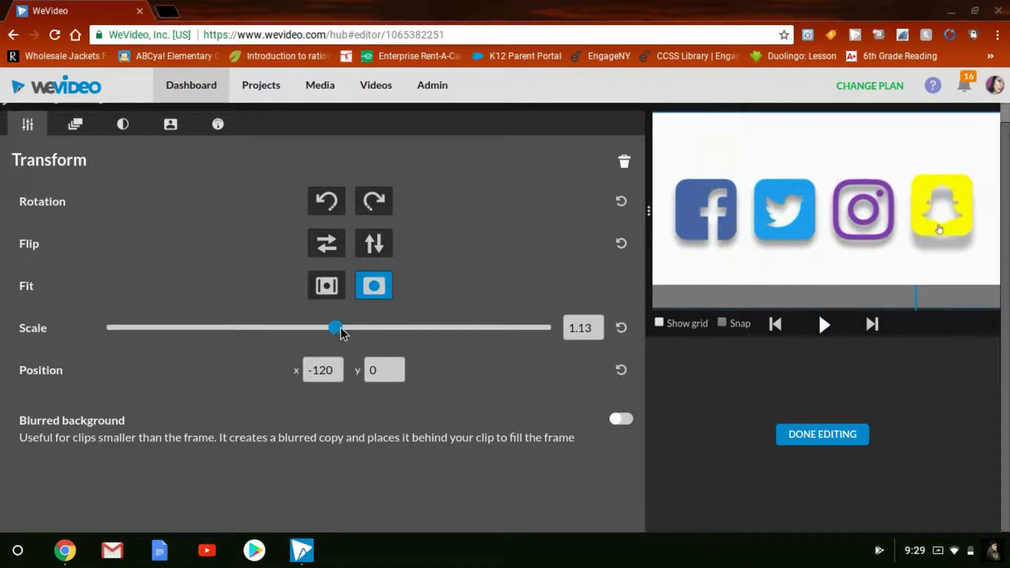
pyautogui.moveTo(336, 329); pyautogui.dragTo(268, 328)
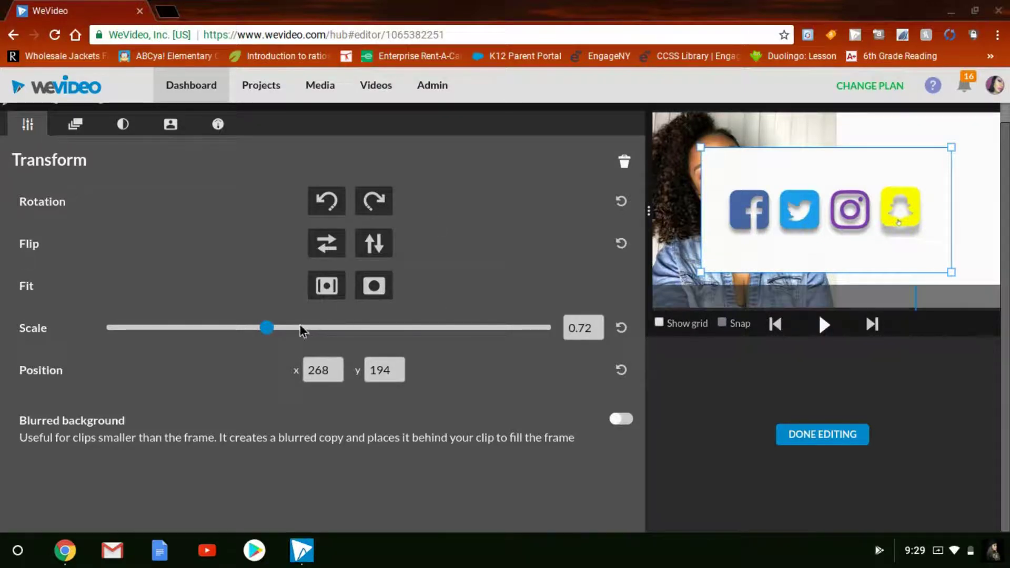
pyautogui.moveTo(792, 206); pyautogui.dragTo(855, 210)
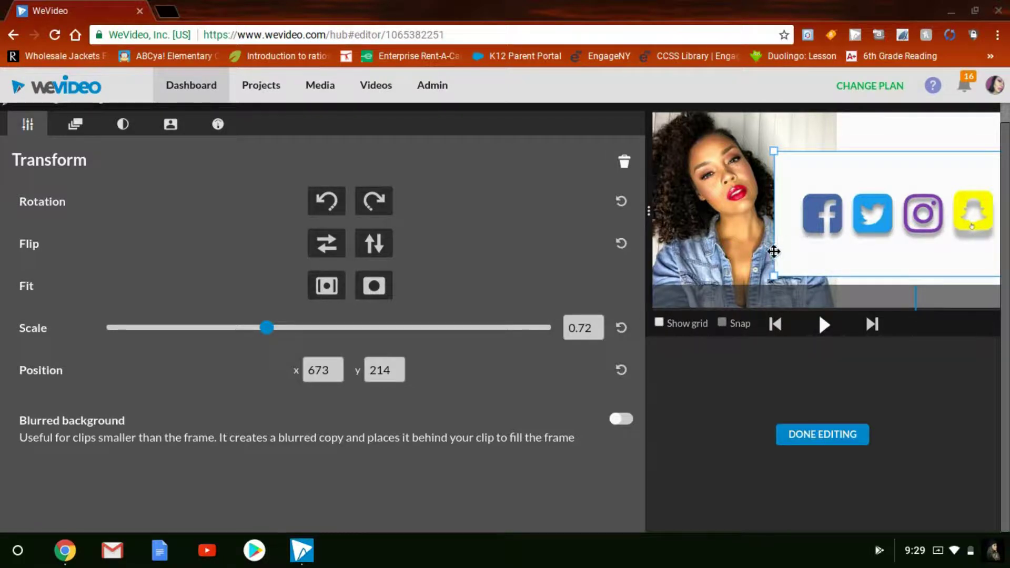
pyautogui.moveTo(267, 329); pyautogui.dragTo(233, 333)
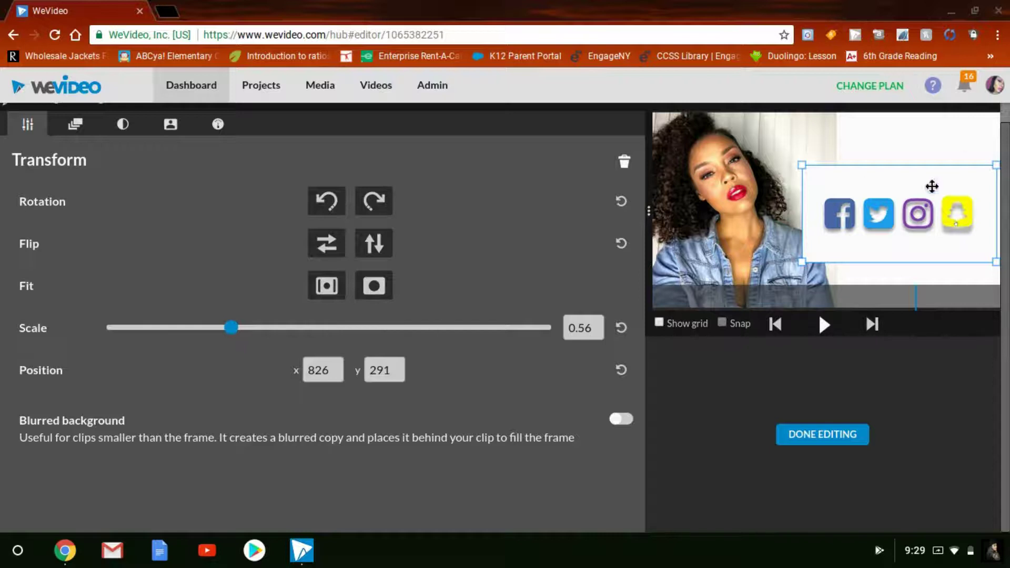
pyautogui.moveTo(885, 214); pyautogui.dragTo(908, 213)
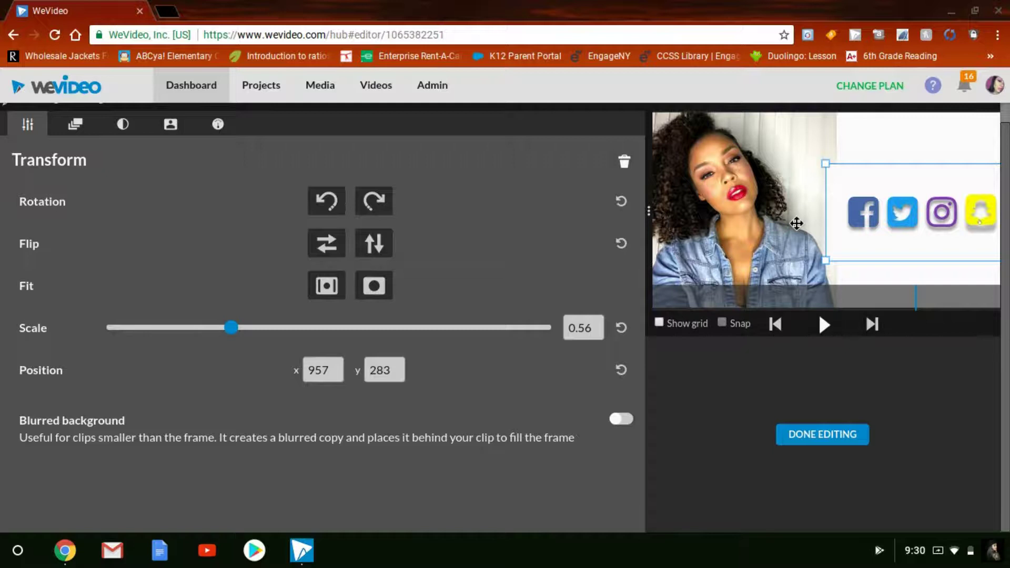
pyautogui.click(821, 434)
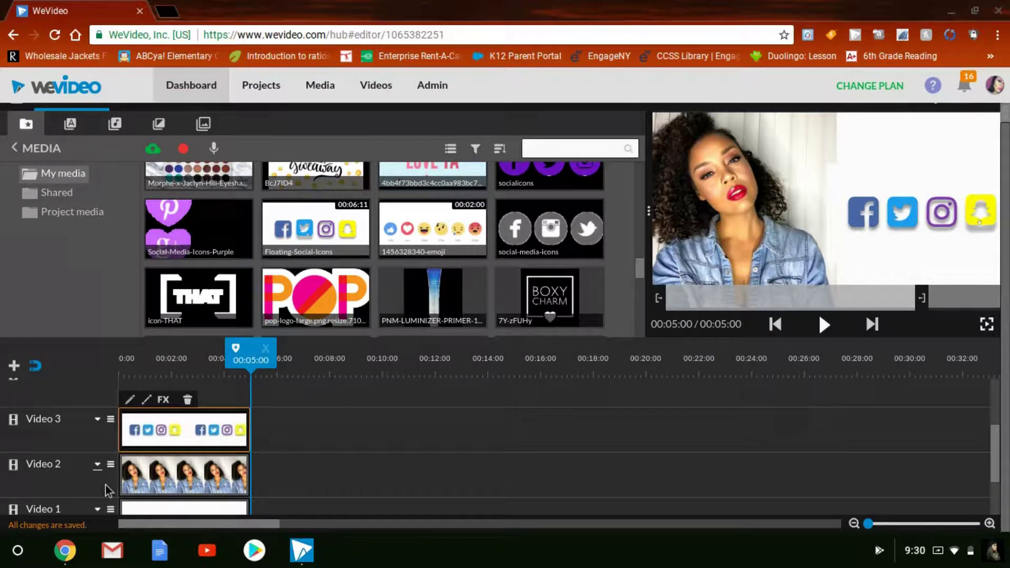
# Step: Place the Radio - Title motion text at the start of Video 4 and trim its end to 00:05:00, matching the icons clip
pyautogui.click(13, 367)
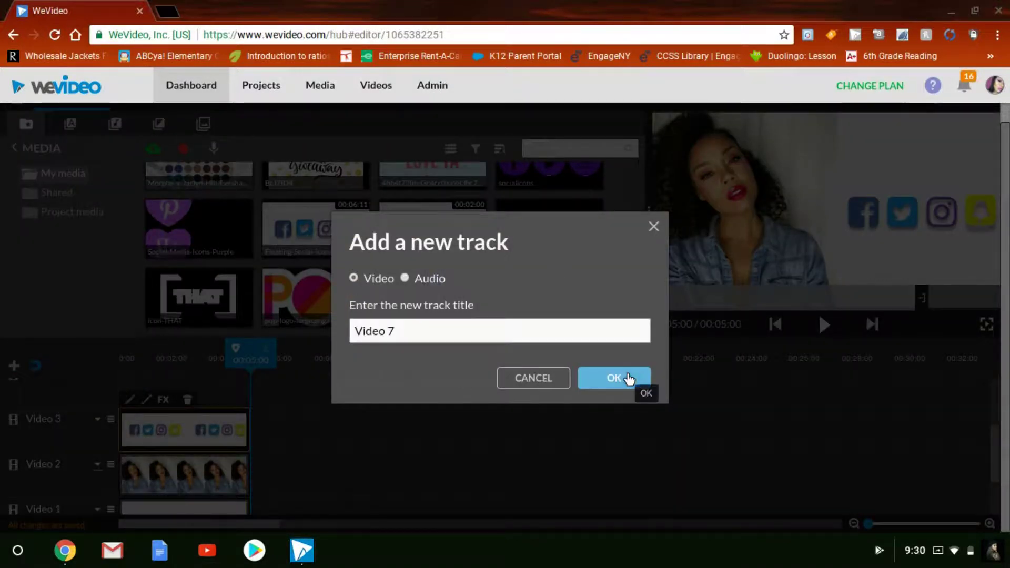
pyautogui.click(526, 387)
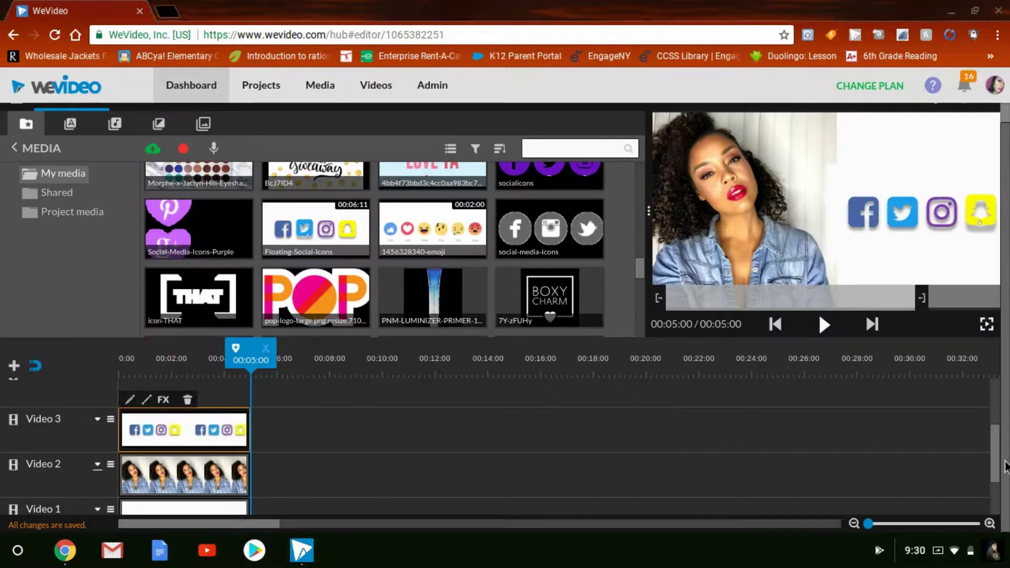
pyautogui.moveTo(996, 477); pyautogui.dragTo(992, 444)
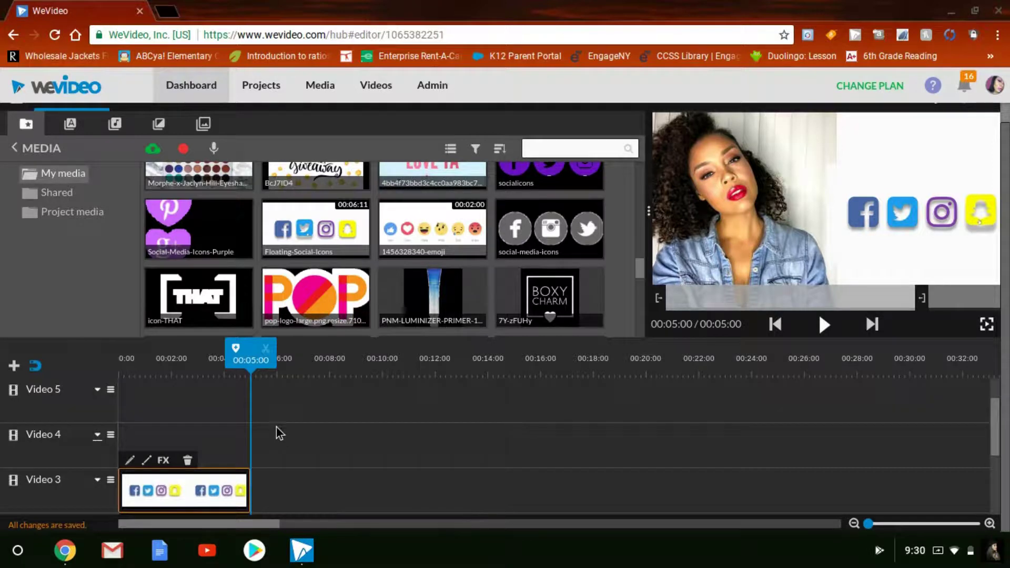
pyautogui.click(71, 127)
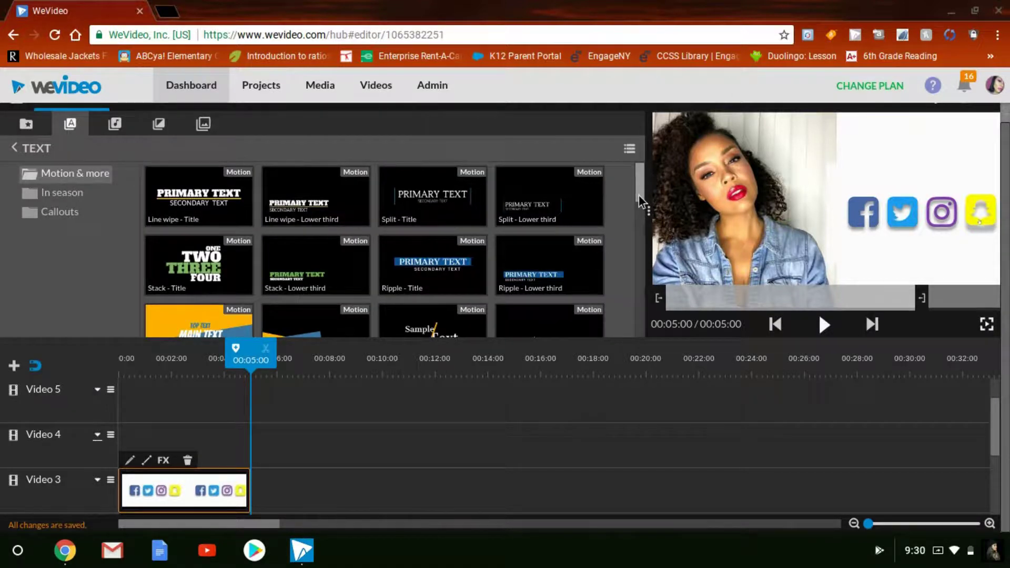
pyautogui.moveTo(639, 197); pyautogui.dragTo(646, 322)
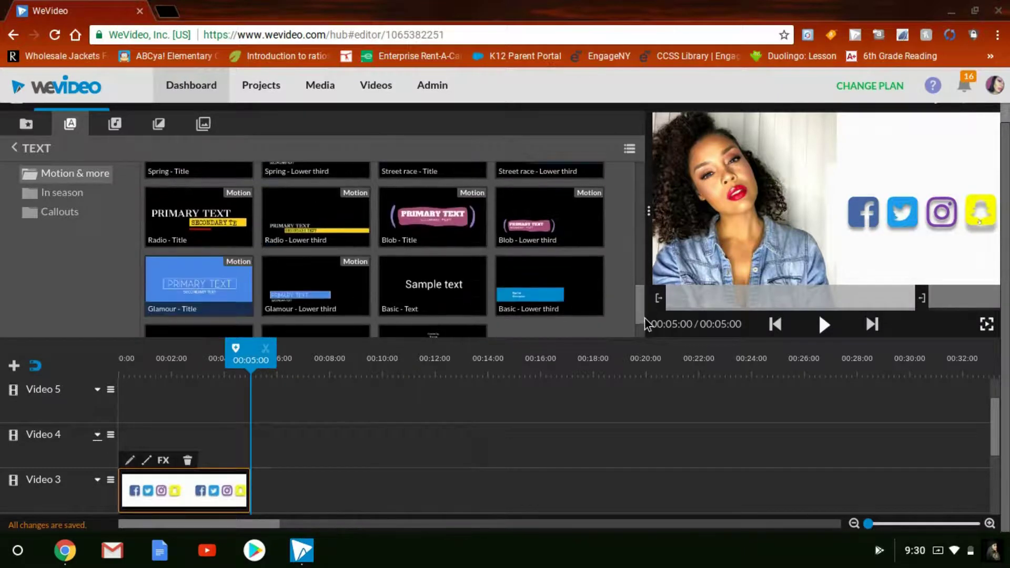
pyautogui.click(198, 215)
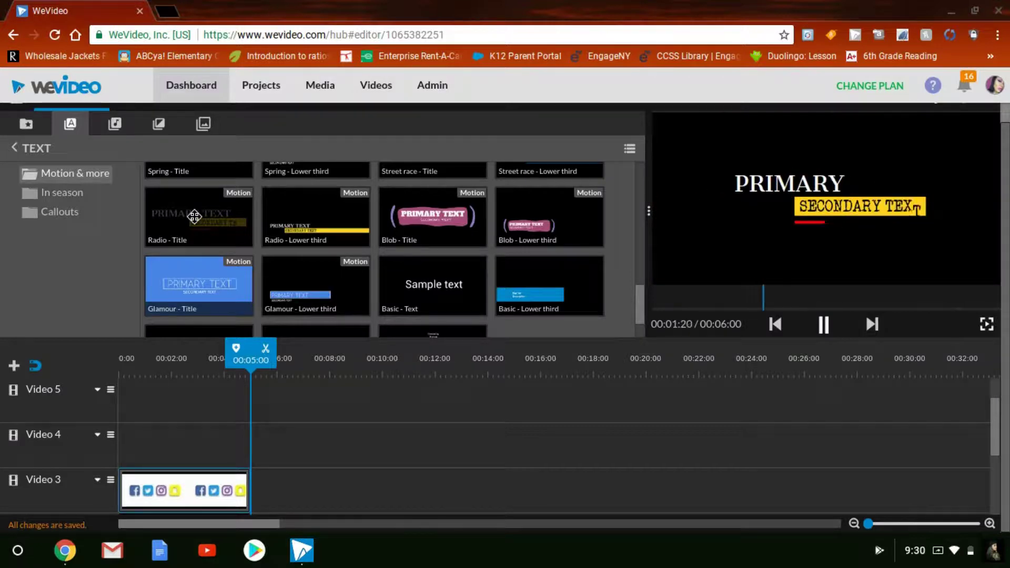
pyautogui.moveTo(191, 226); pyautogui.dragTo(135, 461)
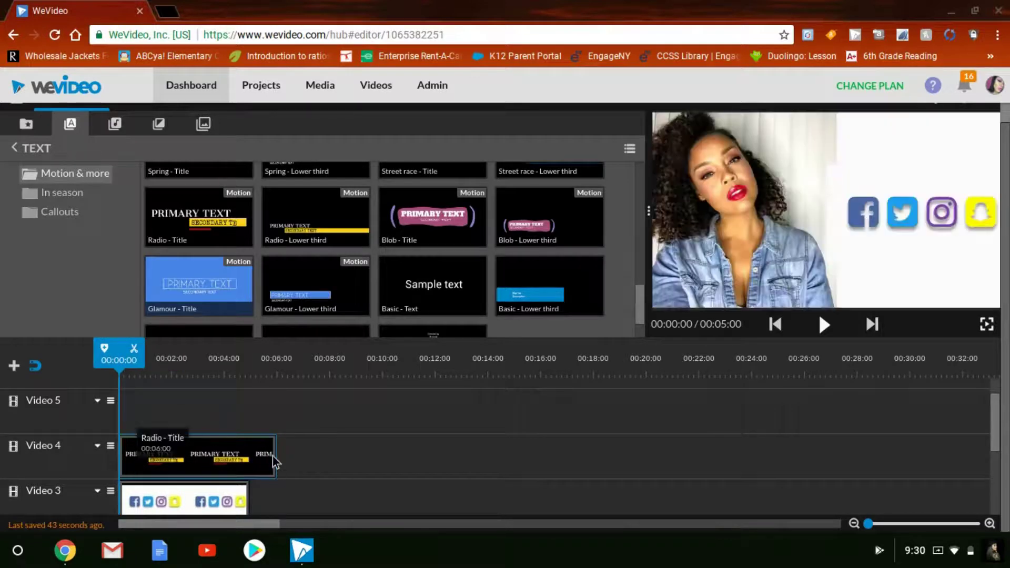
pyautogui.click(272, 456)
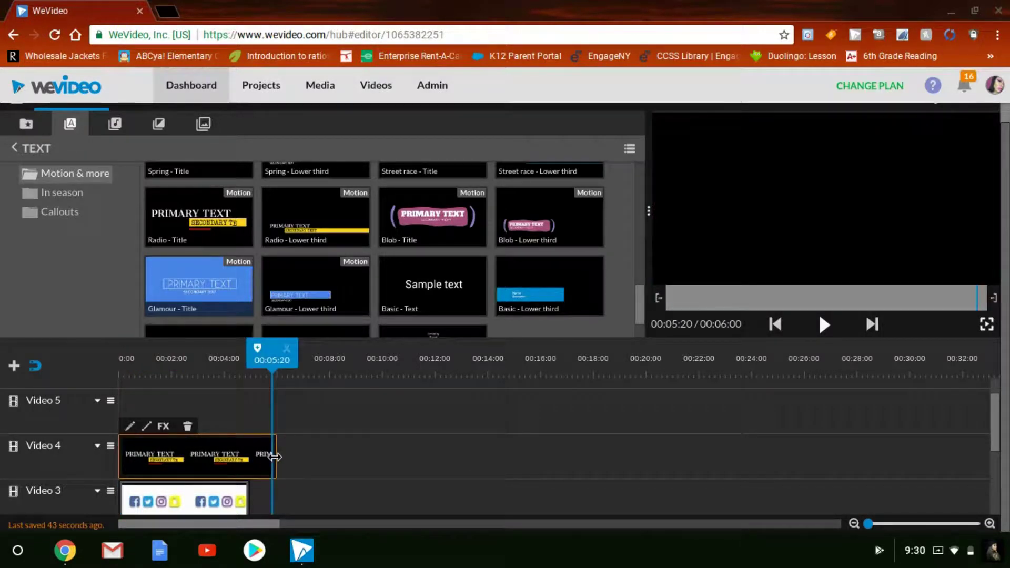
pyautogui.moveTo(274, 458); pyautogui.dragTo(250, 461)
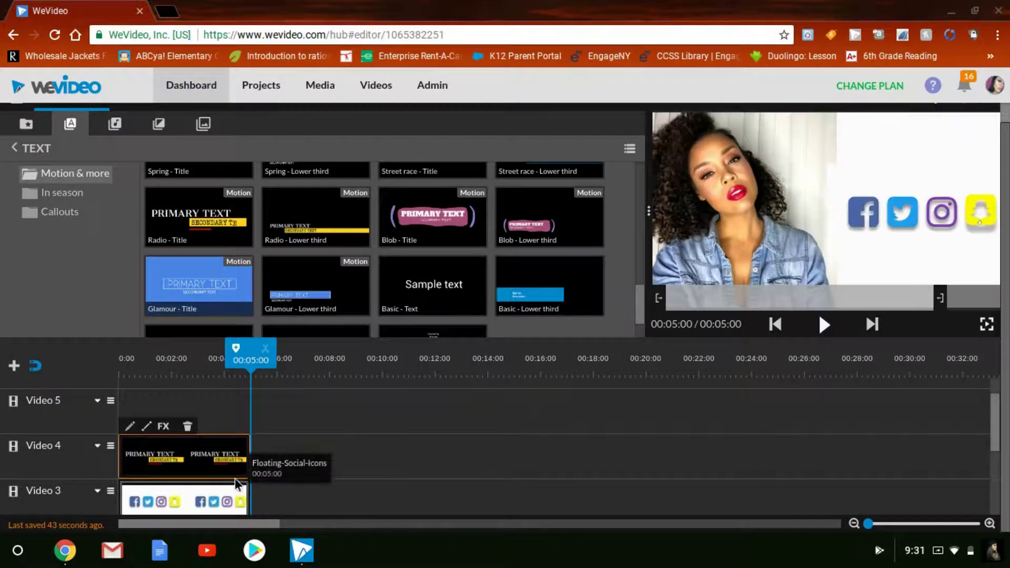
# Step: Recolor the Video 4 title's primary text to rgb(224, 102, 102) and secondary text to rgb(116, 27, 71), and move it above the social icons
pyautogui.doubleClick(176, 452)
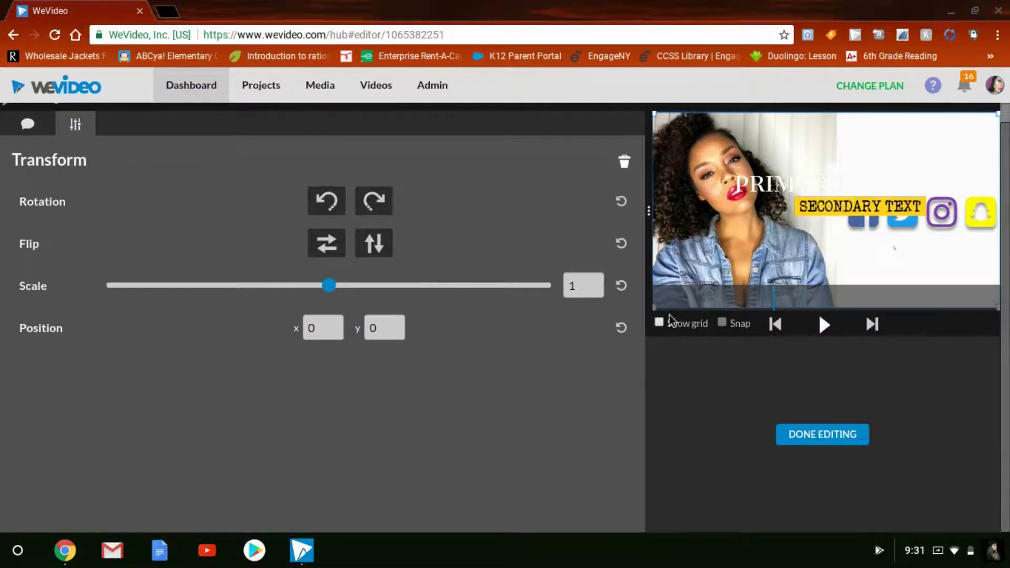
pyautogui.moveTo(771, 190); pyautogui.dragTo(795, 170)
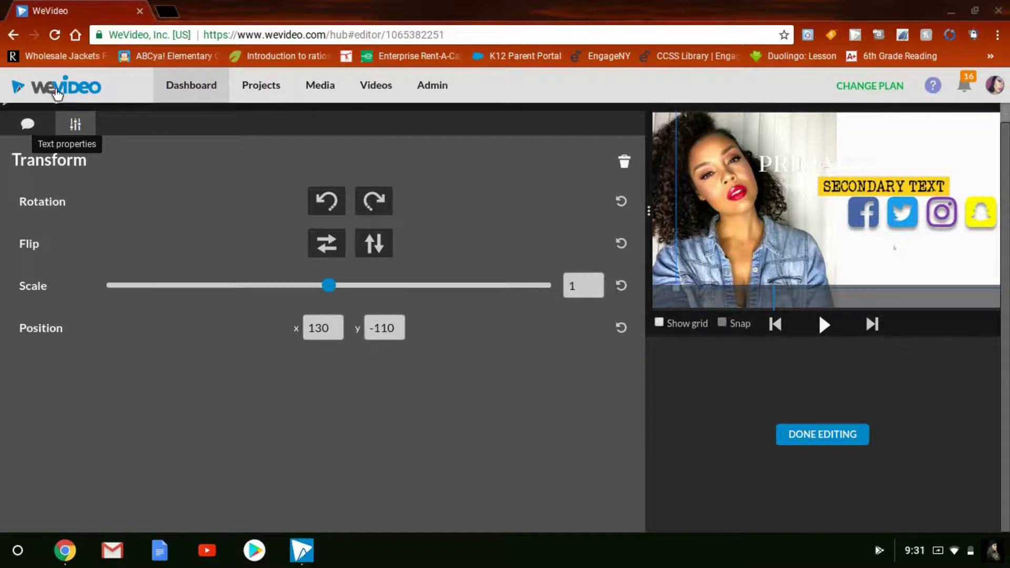
pyautogui.click(28, 129)
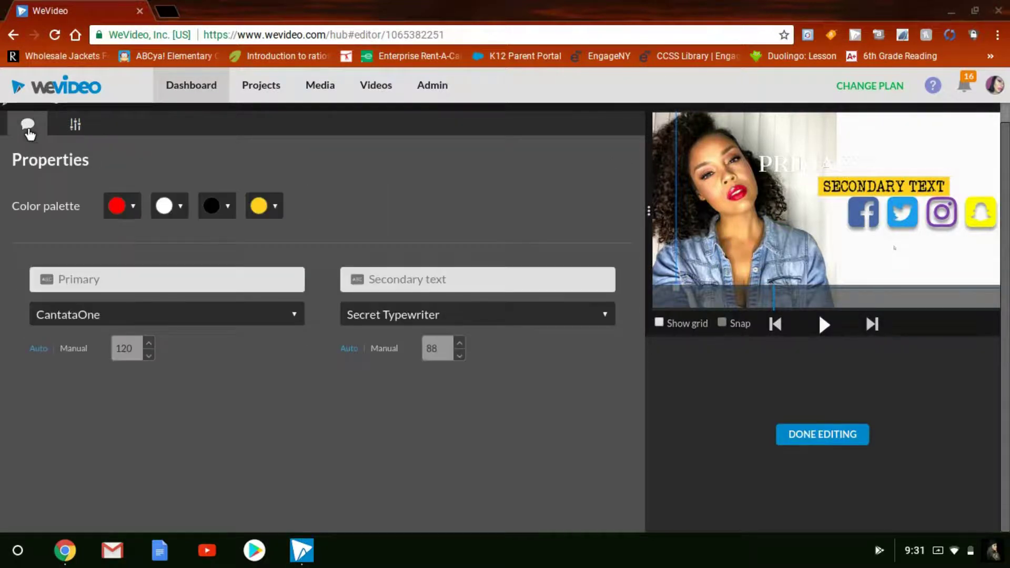
pyautogui.click(165, 209)
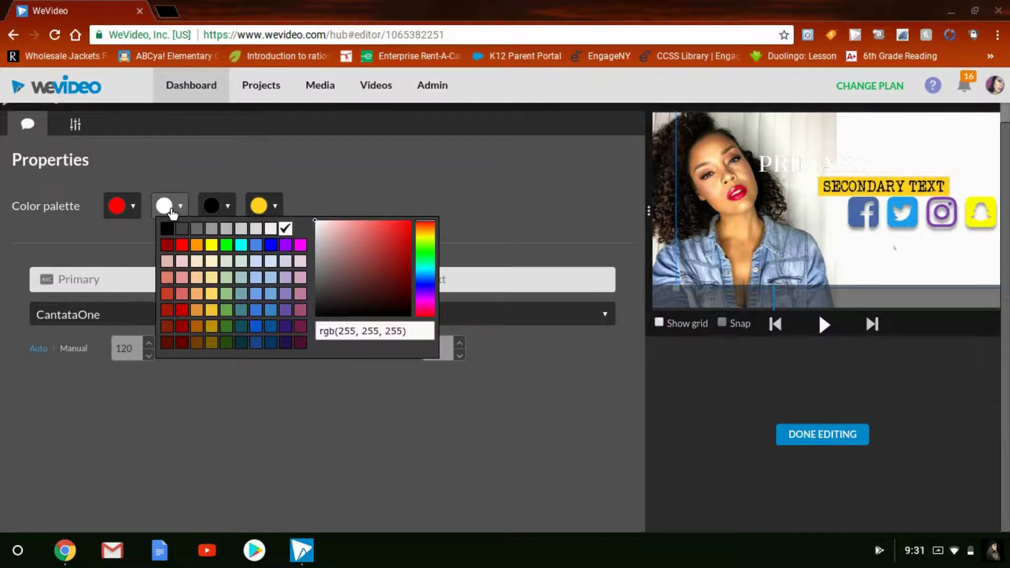
pyautogui.click(183, 298)
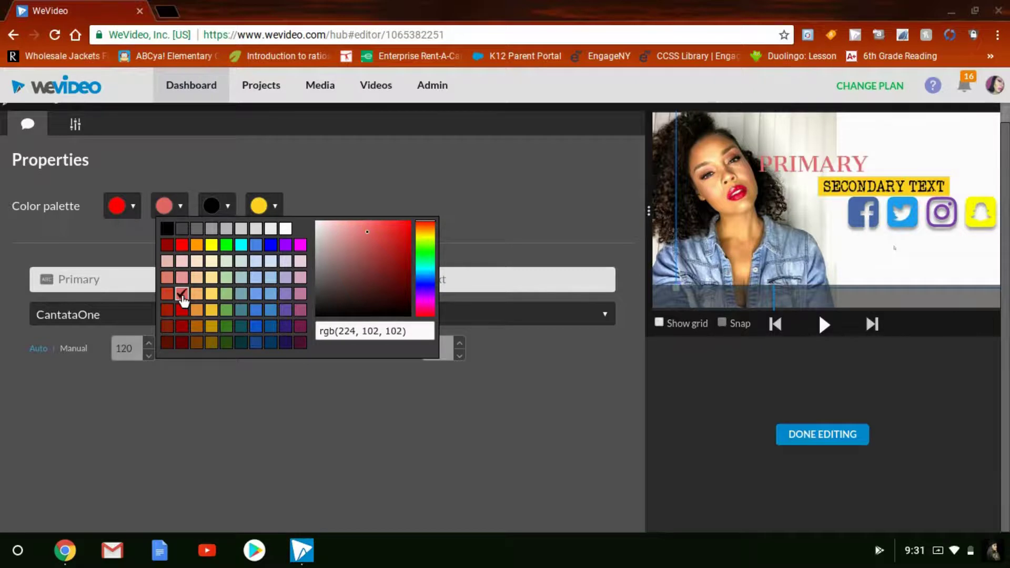
pyautogui.click(221, 208)
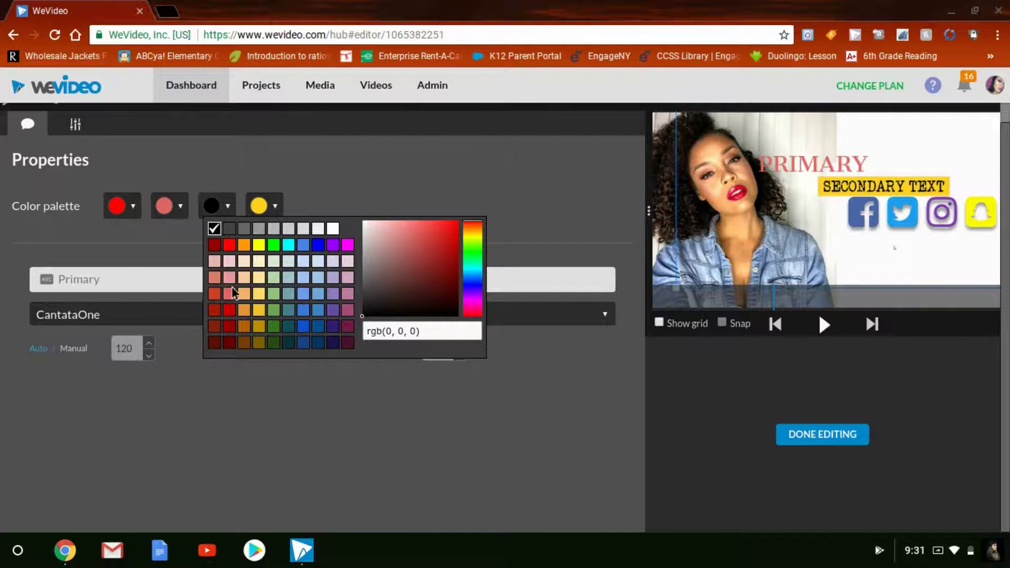
pyautogui.click(349, 326)
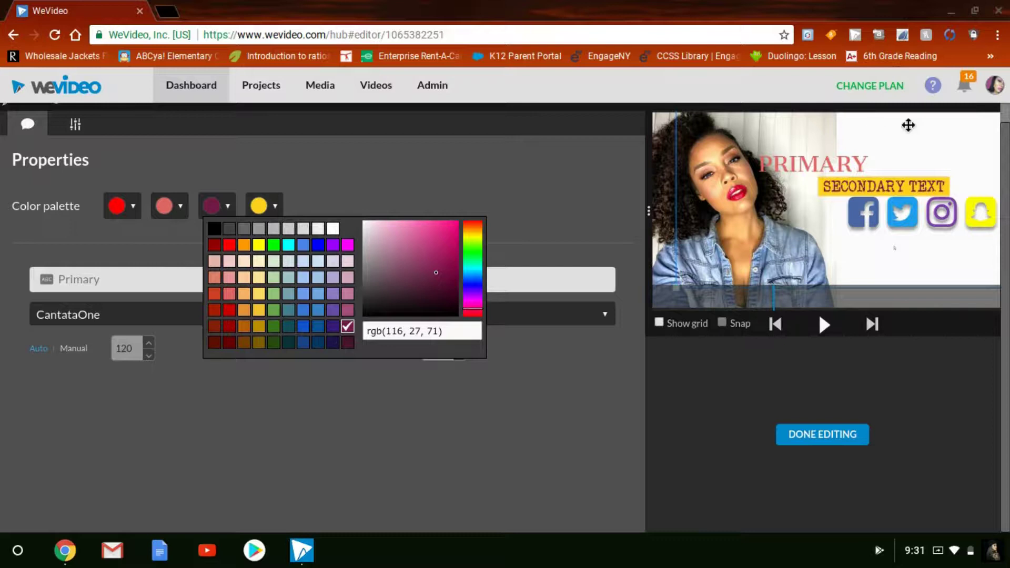
pyautogui.moveTo(848, 166); pyautogui.dragTo(871, 136)
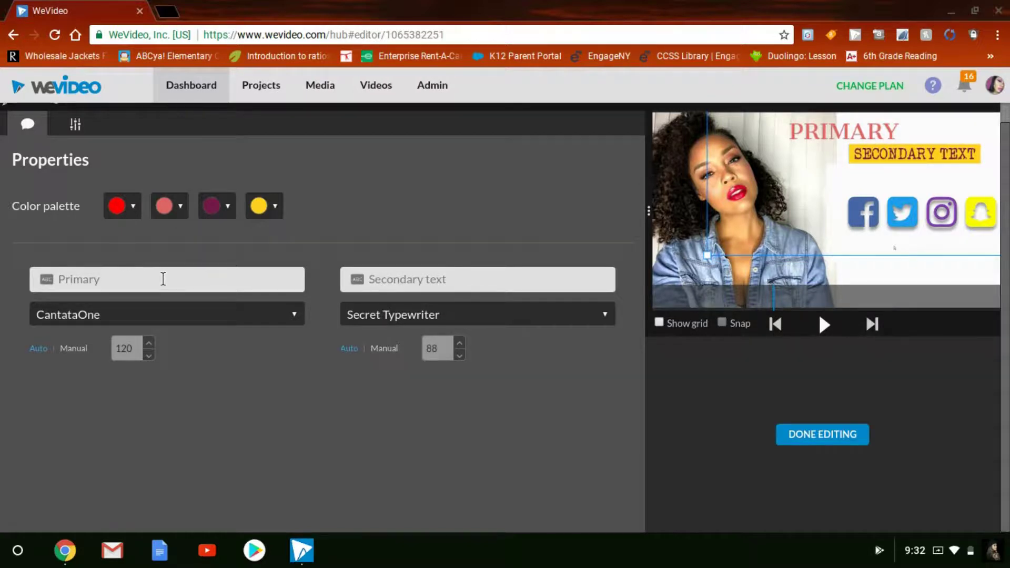
# Step: Set the Video 4 title's primary text to "Follow Me" and its secondary text to "On social media", and finish editing
pyautogui.click(101, 279)
pyautogui.write('Follow Me')
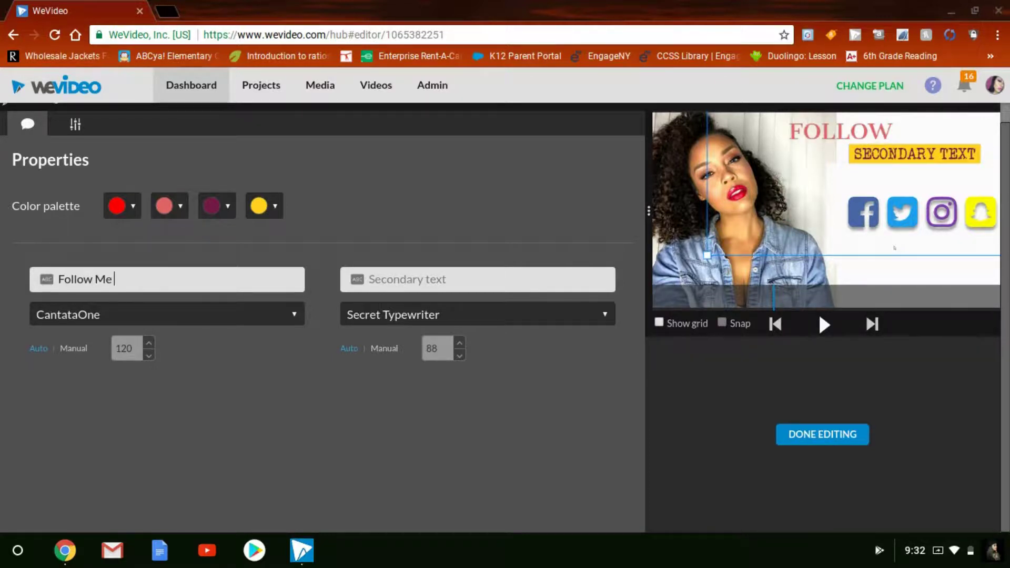
pyautogui.press('Tab')
pyautogui.write('O')
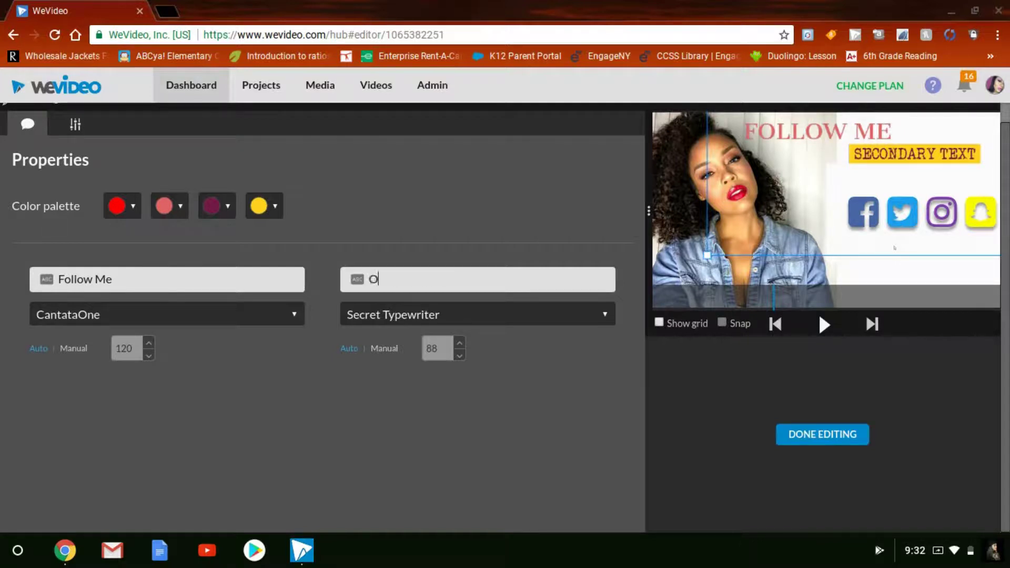
pyautogui.write('n social media')
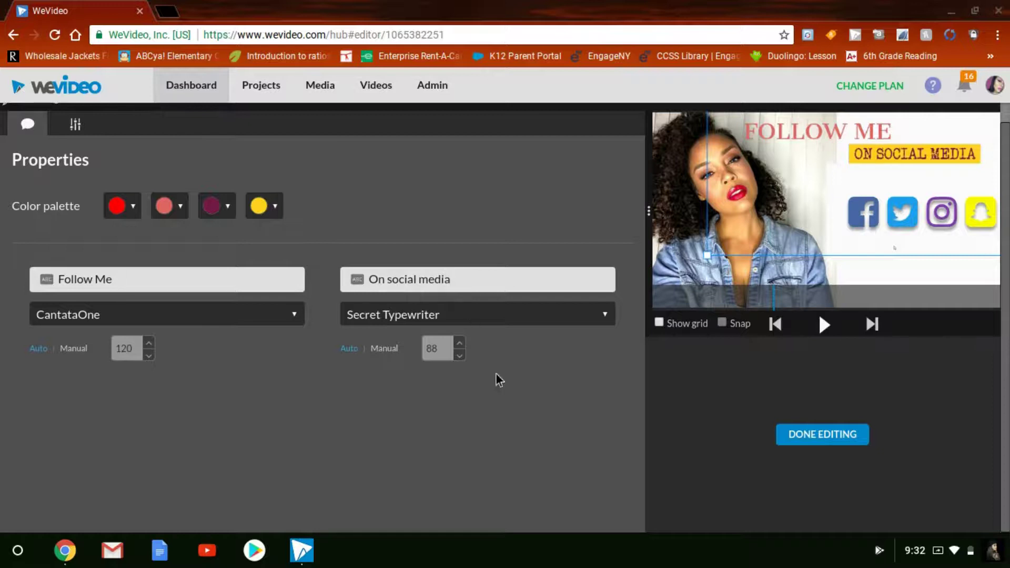
pyautogui.click(811, 440)
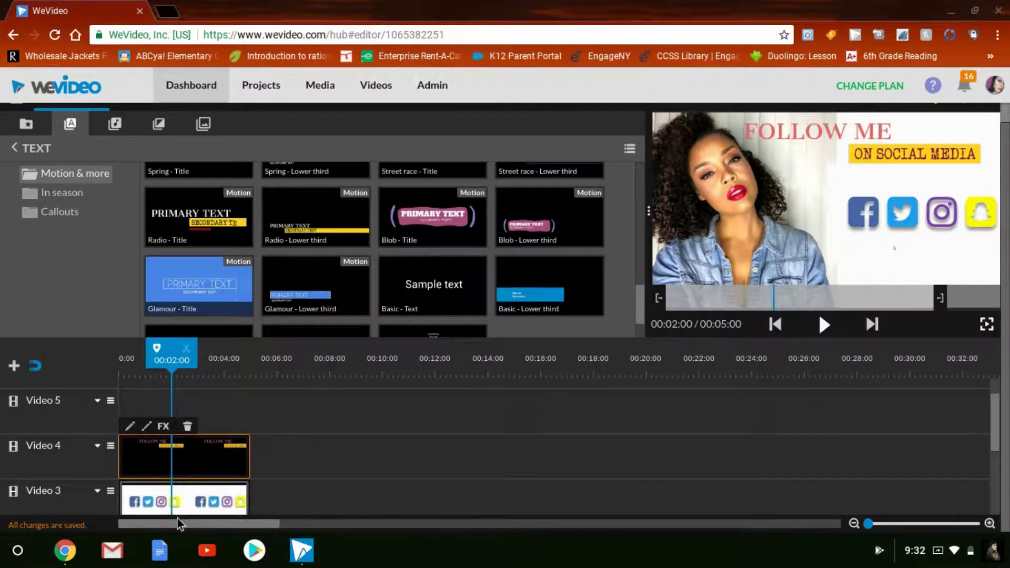
# Step: Move the social icons clip on Video 3 up to about x 958, y 184, closer to the title
pyautogui.doubleClick(182, 504)
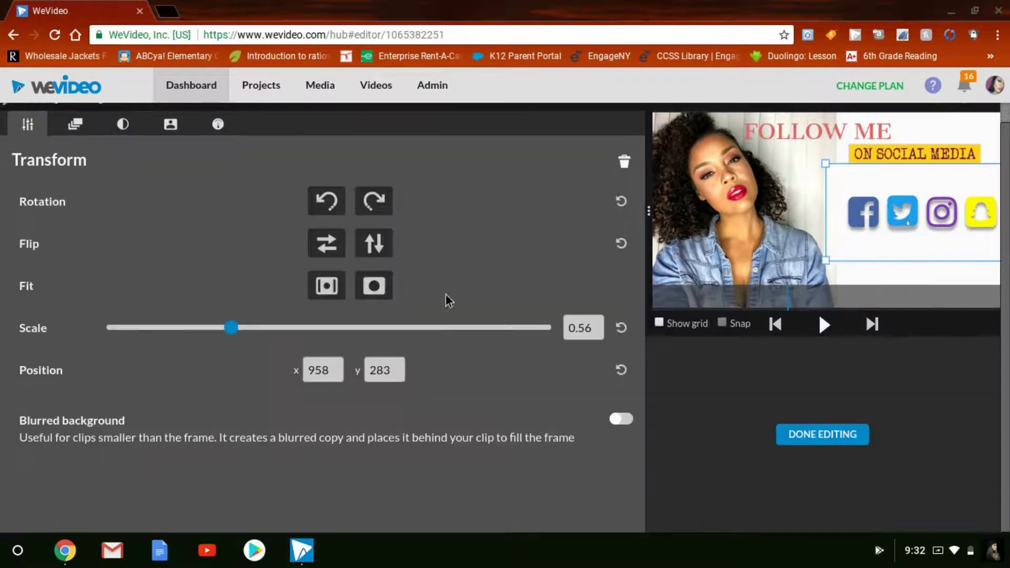
pyautogui.moveTo(900, 222); pyautogui.dragTo(901, 201)
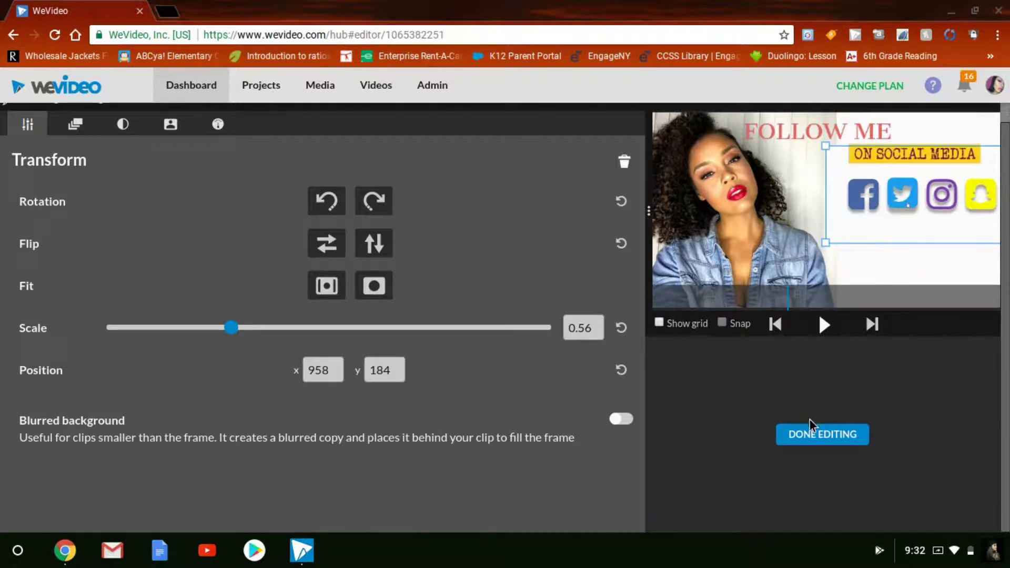
pyautogui.click(813, 437)
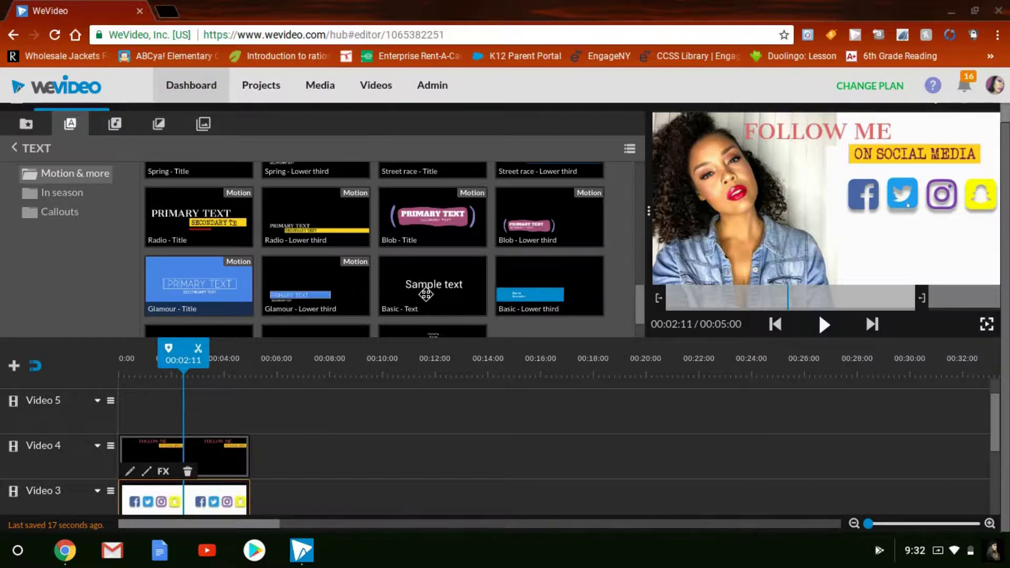
pyautogui.moveTo(426, 296); pyautogui.dragTo(193, 412)
pyautogui.moveTo(63, 405)
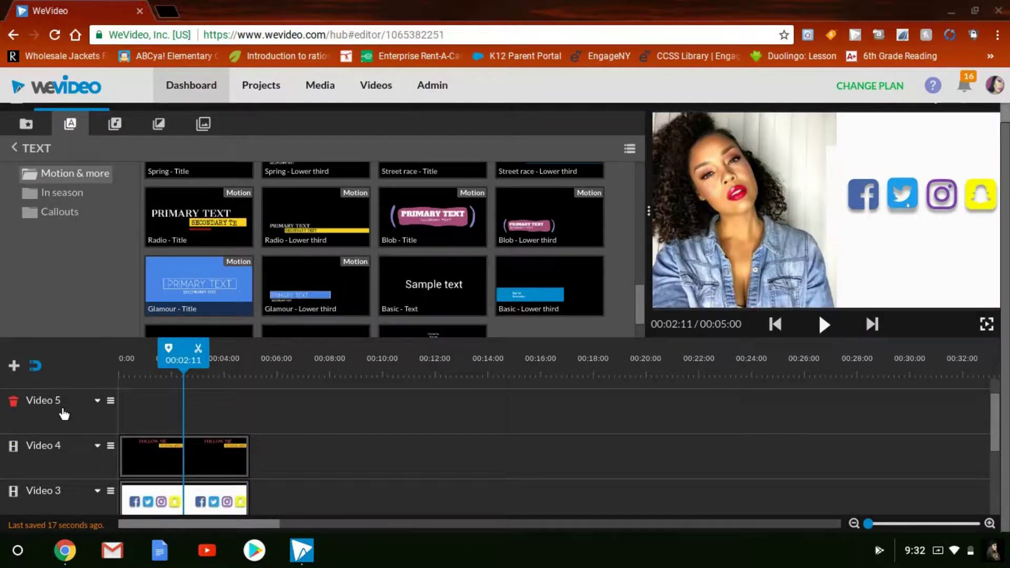
pyautogui.click(14, 366)
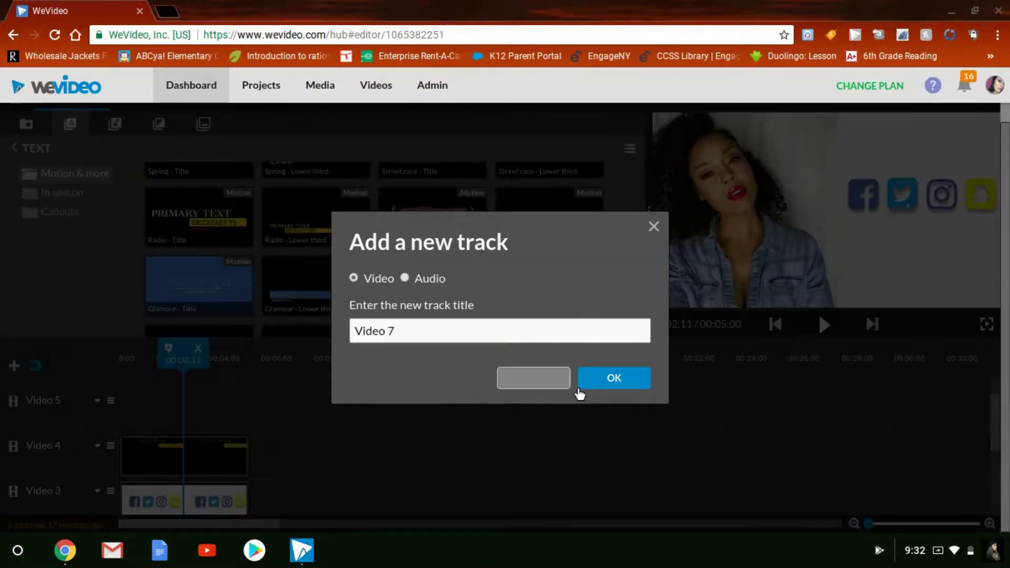
pyautogui.click(557, 378)
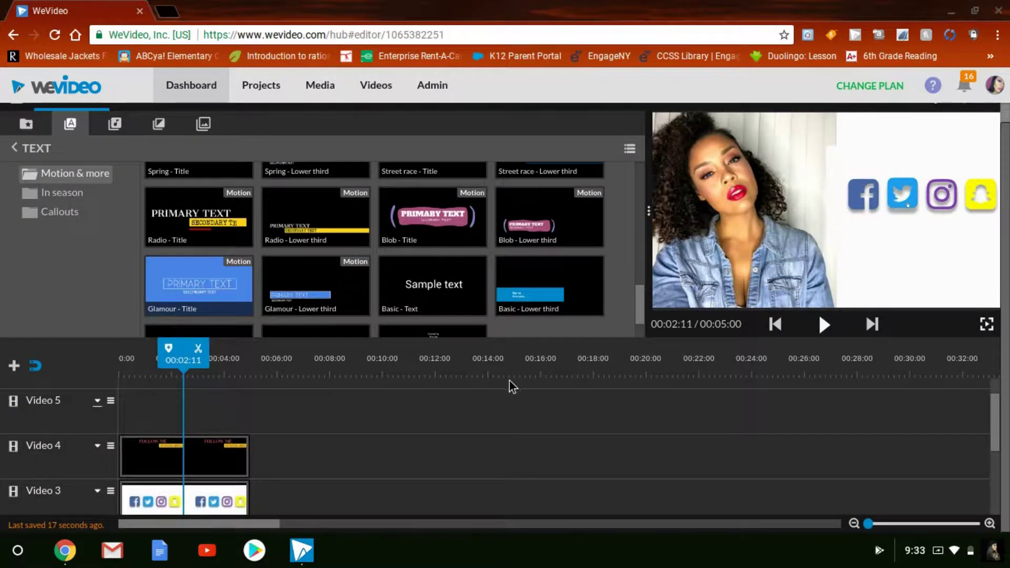
# Step: Place the Basic - Text title at the start of Video 5 and trim its end to 00:05:00
pyautogui.moveTo(434, 284); pyautogui.dragTo(139, 425)
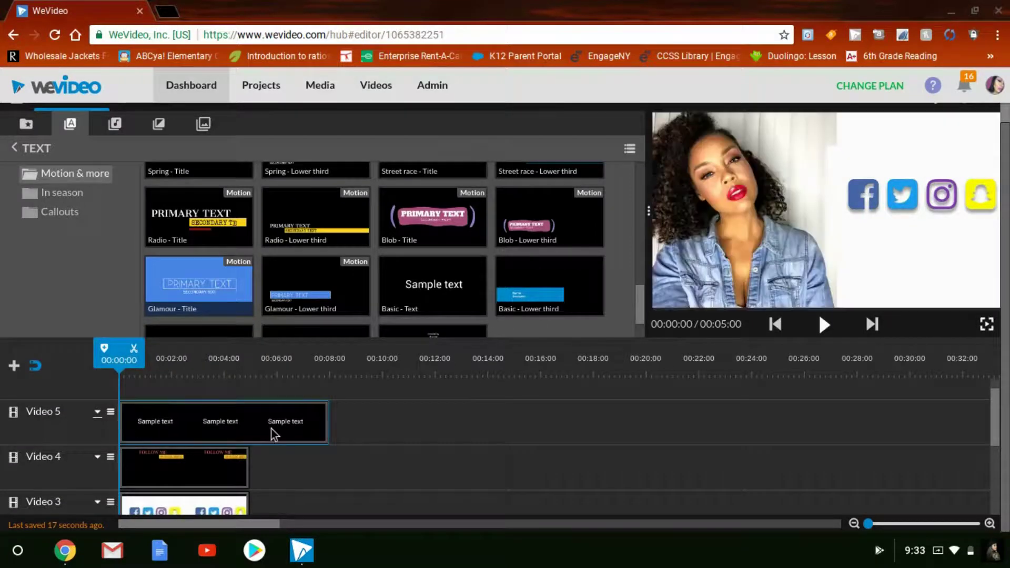
pyautogui.click(324, 425)
pyautogui.moveTo(328, 431); pyautogui.dragTo(255, 436)
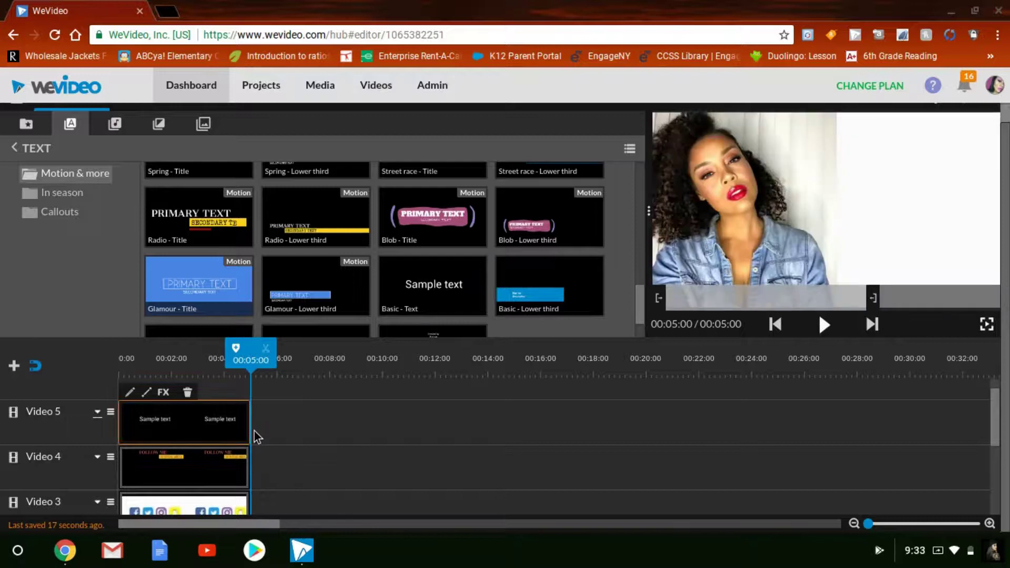
pyautogui.doubleClick(181, 421)
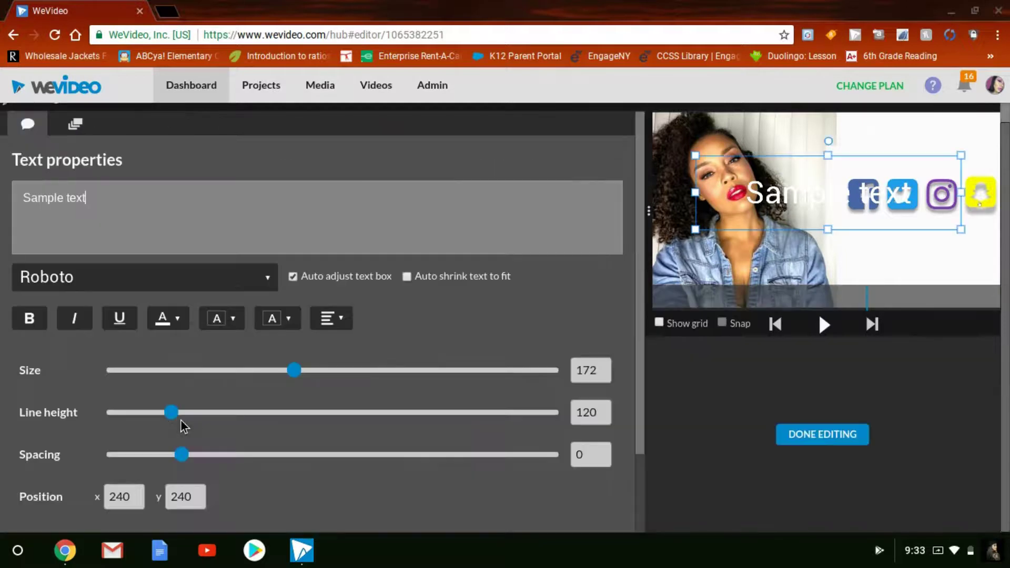
pyautogui.moveTo(87, 199); pyautogui.dragTo(13, 193)
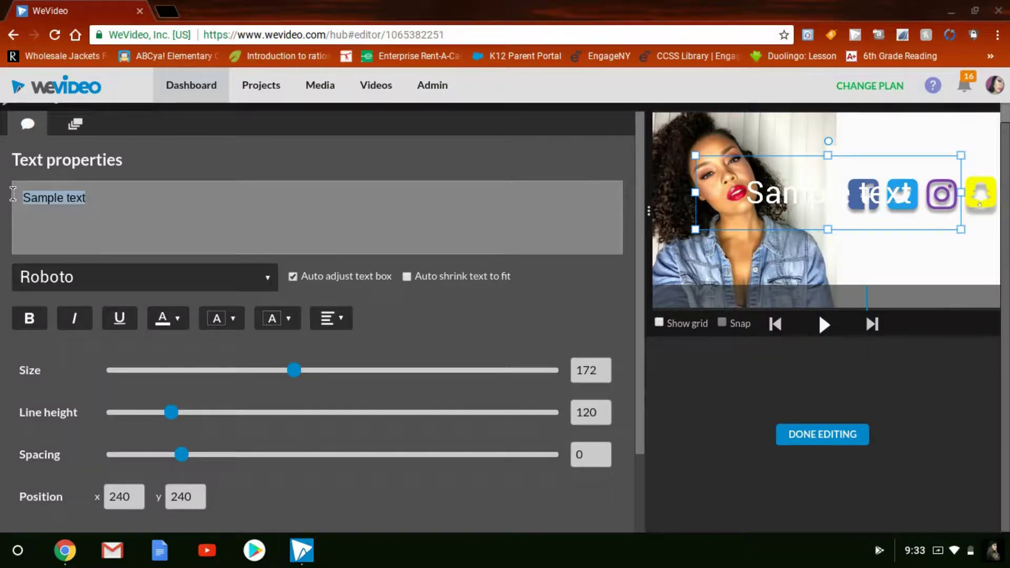
pyautogui.write('@M')
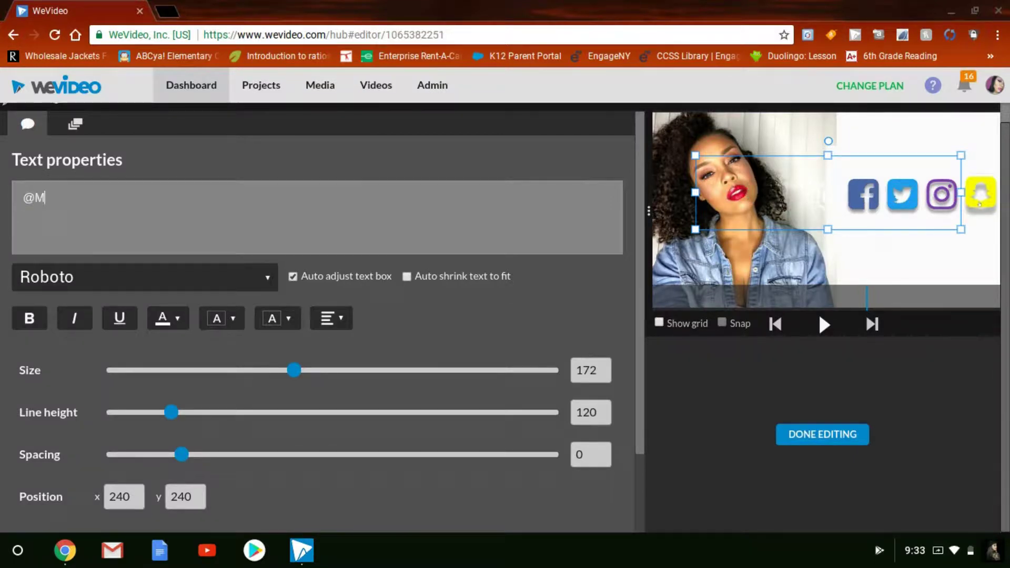
pyautogui.write('SBOOMBOOMROOM')
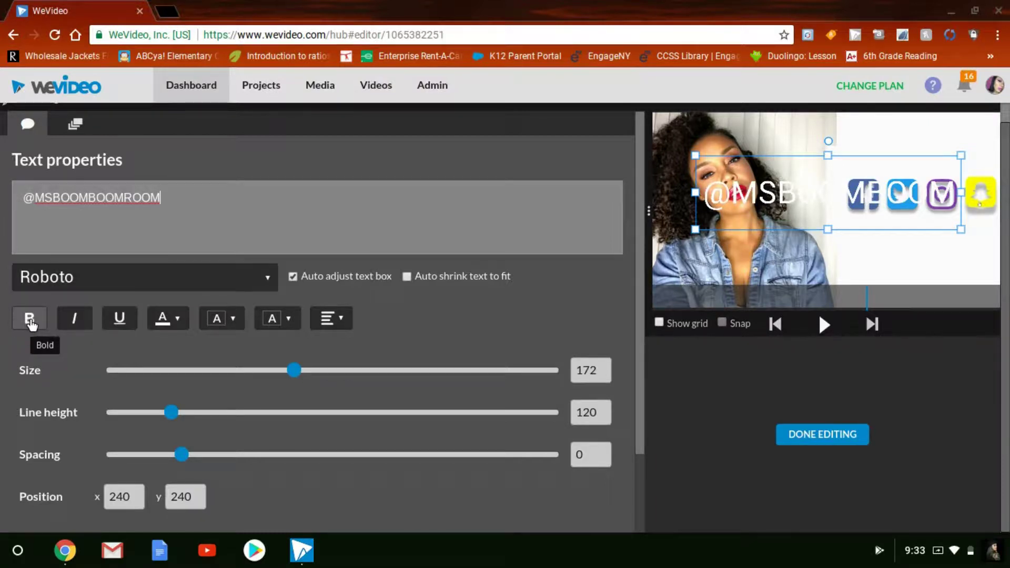
pyautogui.hotkey('ctrl', 'a')
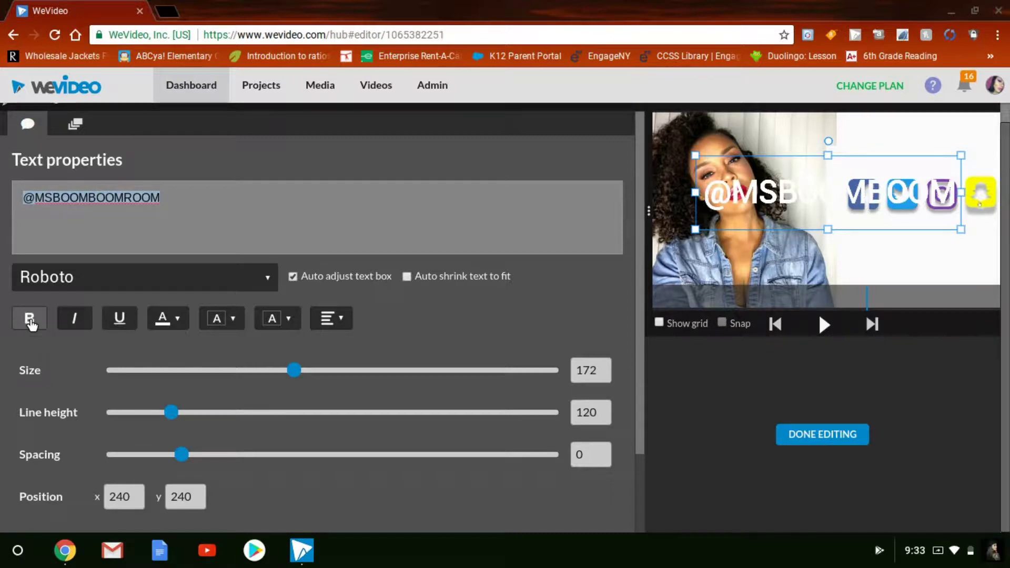
pyautogui.click(178, 330)
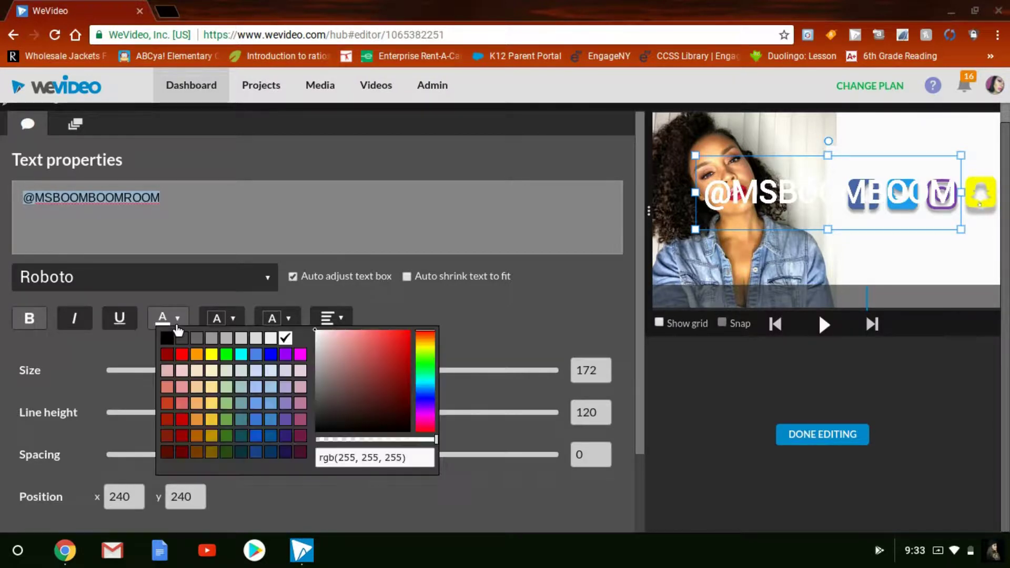
pyautogui.click(180, 409)
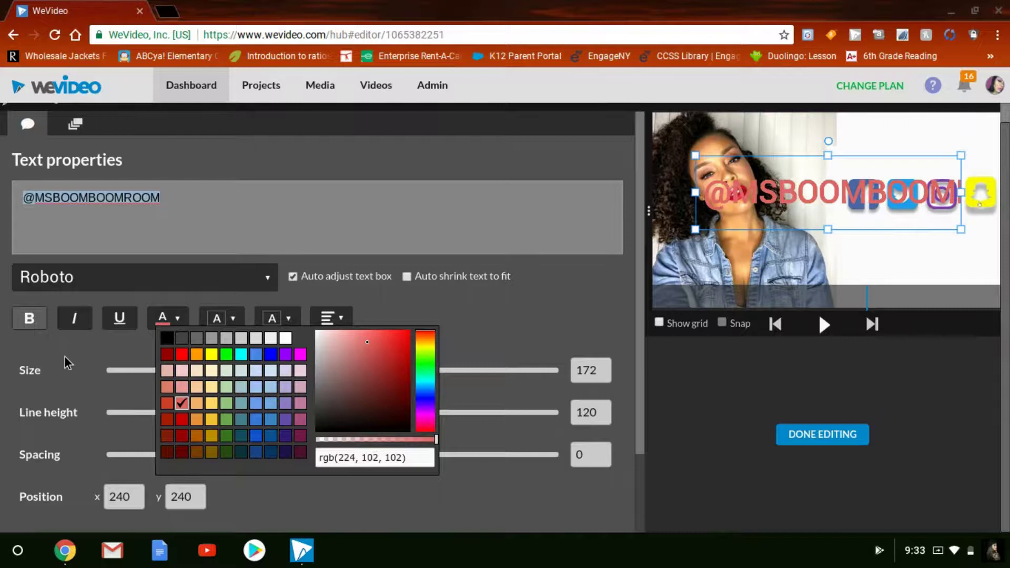
pyautogui.click(552, 339)
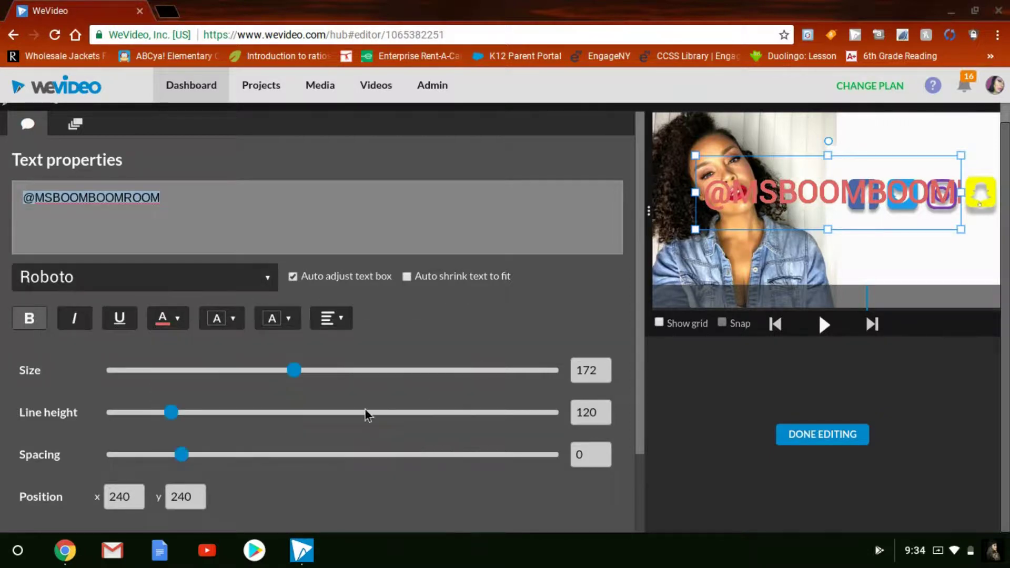
pyautogui.moveTo(295, 373); pyautogui.dragTo(243, 376)
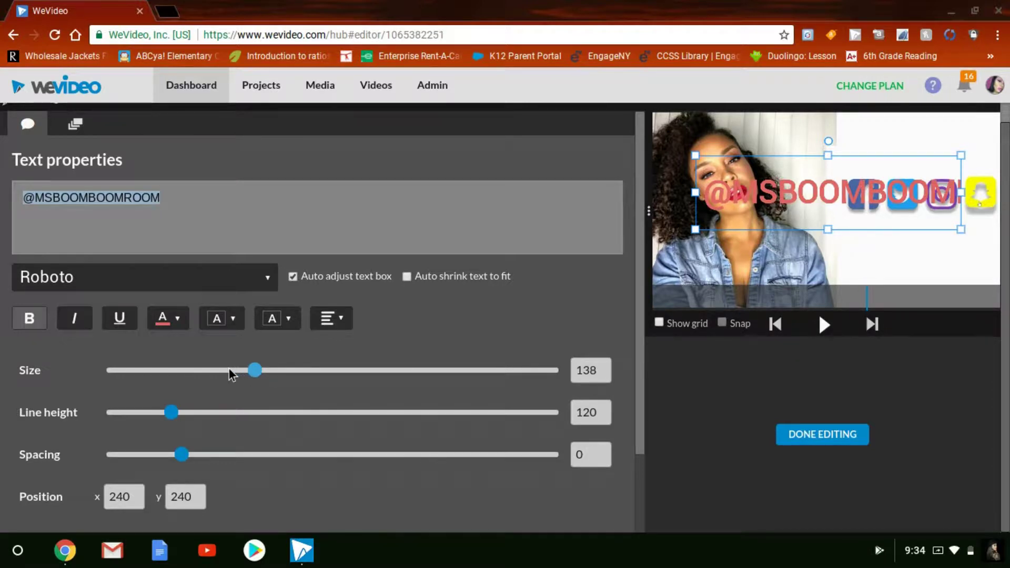
pyautogui.click(213, 365)
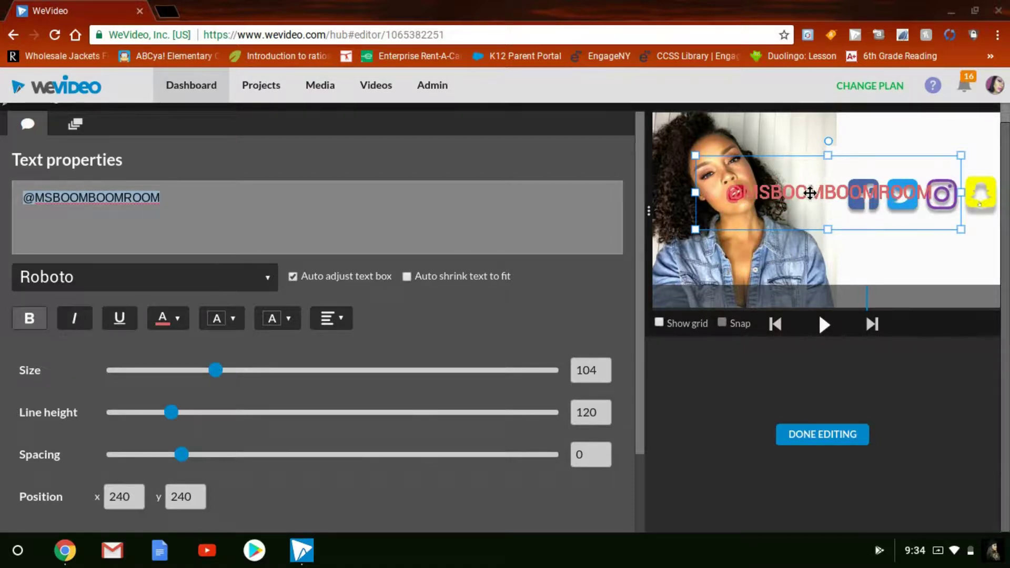
pyautogui.moveTo(810, 193); pyautogui.dragTo(862, 232)
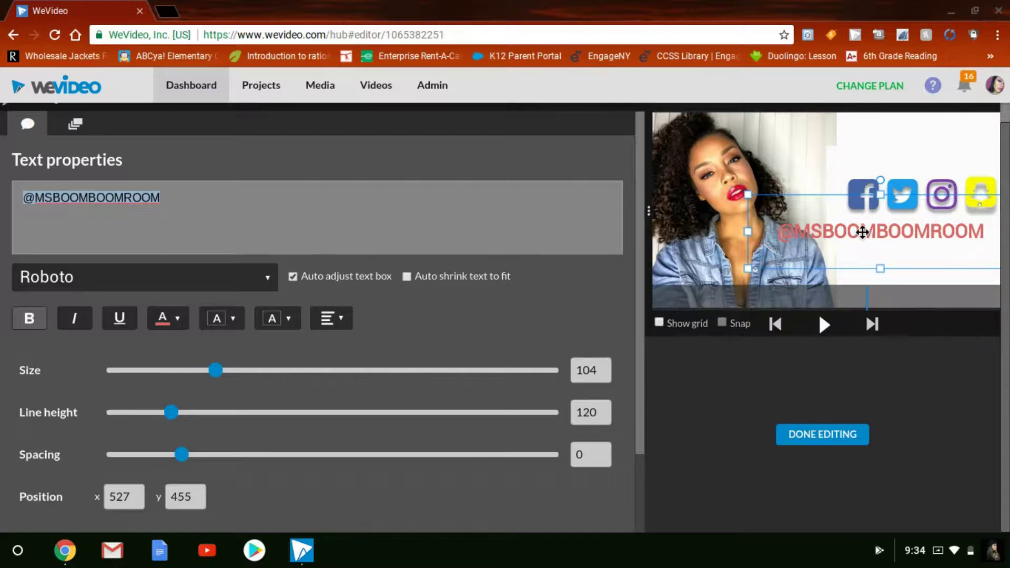
pyautogui.moveTo(828, 232); pyautogui.dragTo(849, 236)
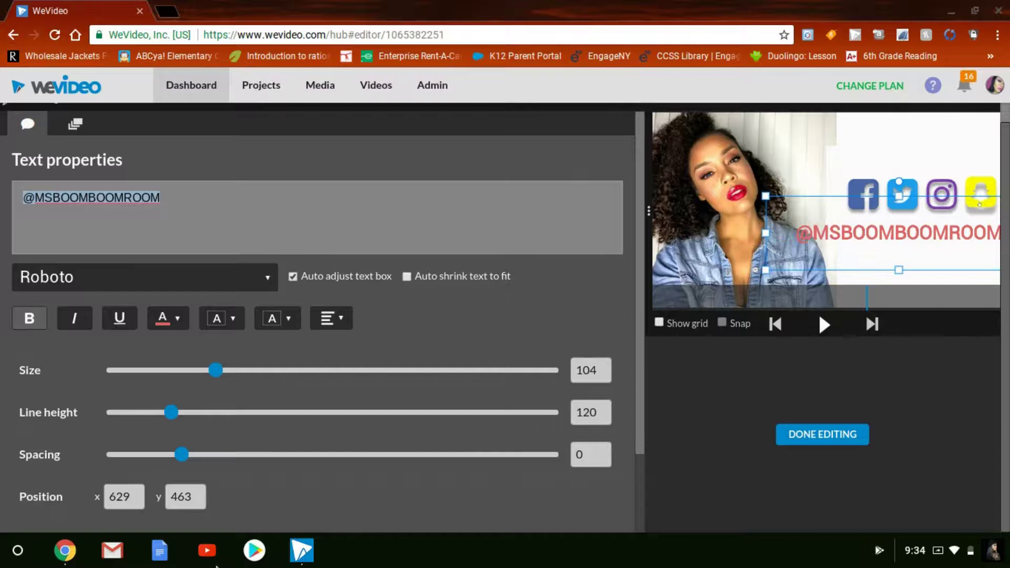
pyautogui.moveTo(212, 373); pyautogui.dragTo(190, 375)
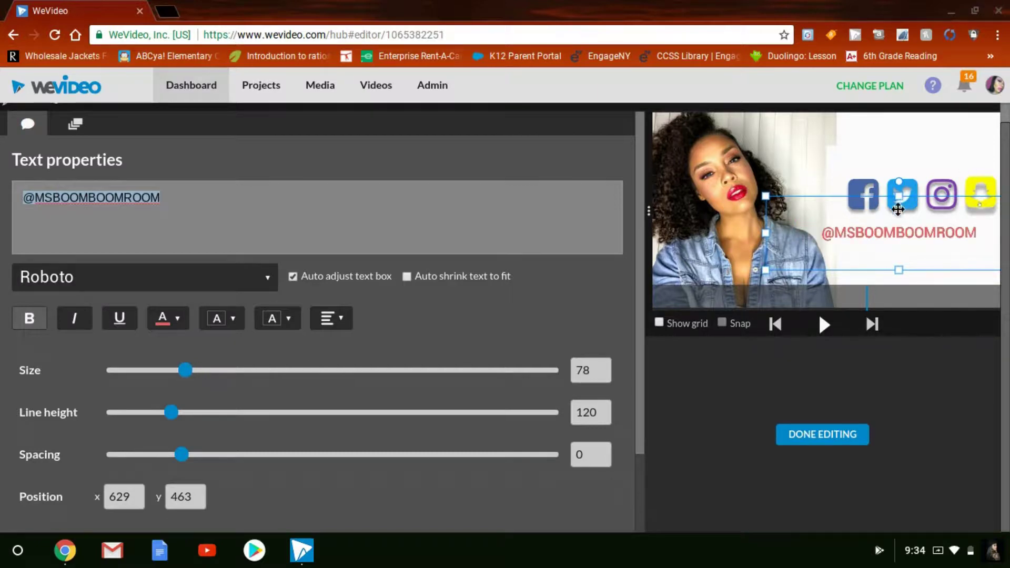
pyautogui.moveTo(882, 229); pyautogui.dragTo(902, 232)
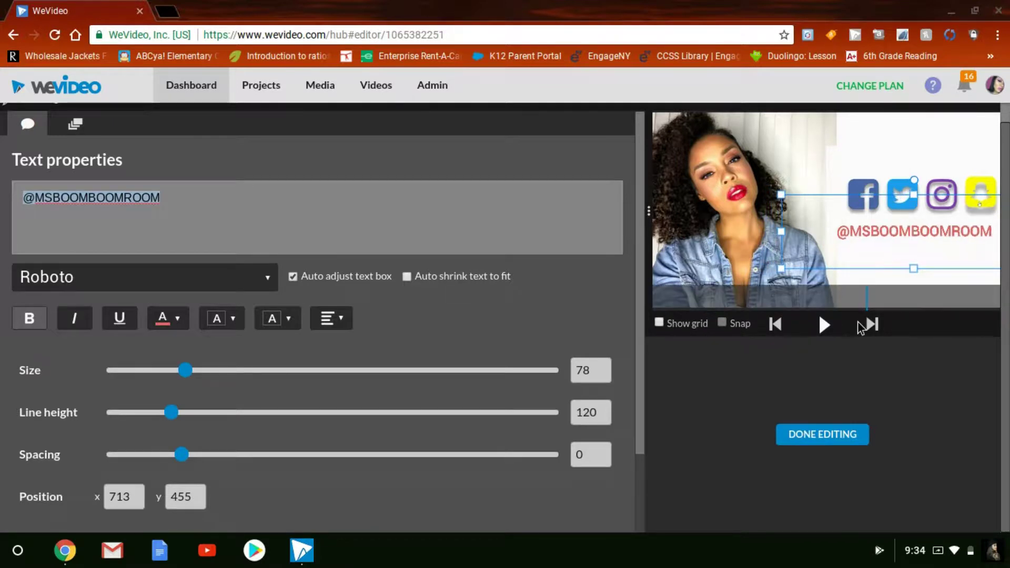
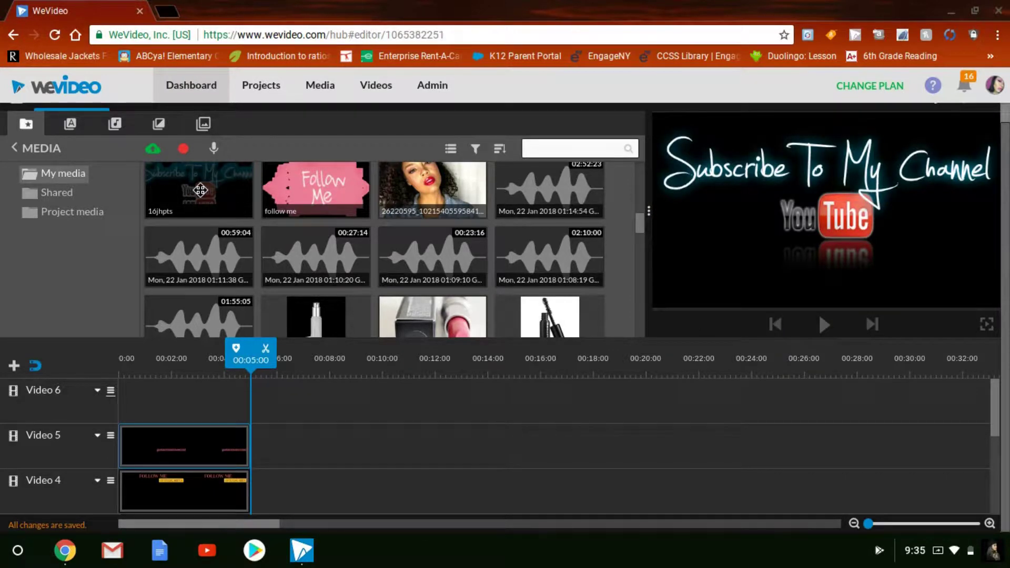
# Step: Add the 16jhpts image at the start of Video 6, scaled to 0.57 and positioned below the handle at about x 809, y 679
pyautogui.moveTo(192, 191); pyautogui.dragTo(140, 412)
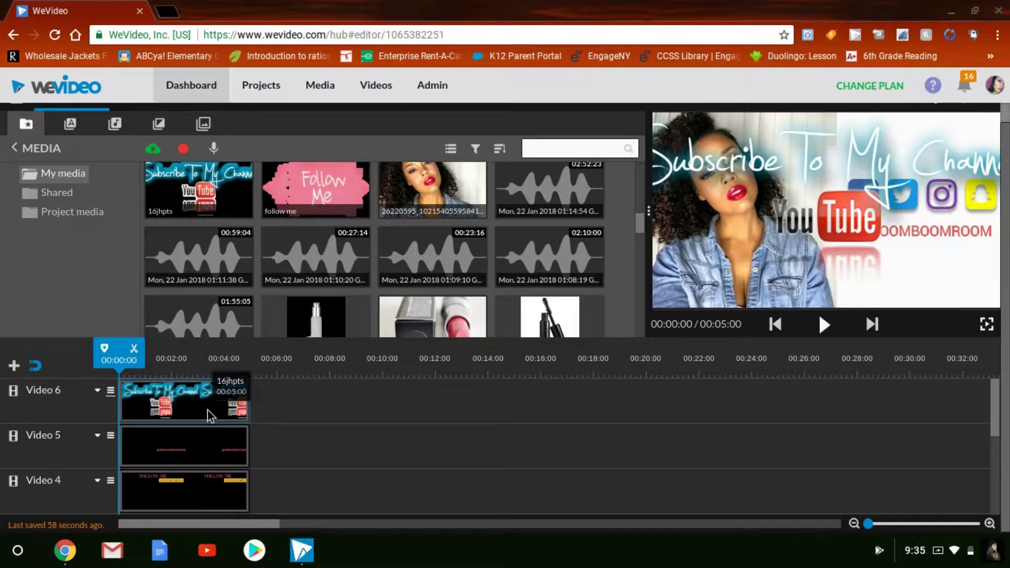
pyautogui.doubleClick(207, 409)
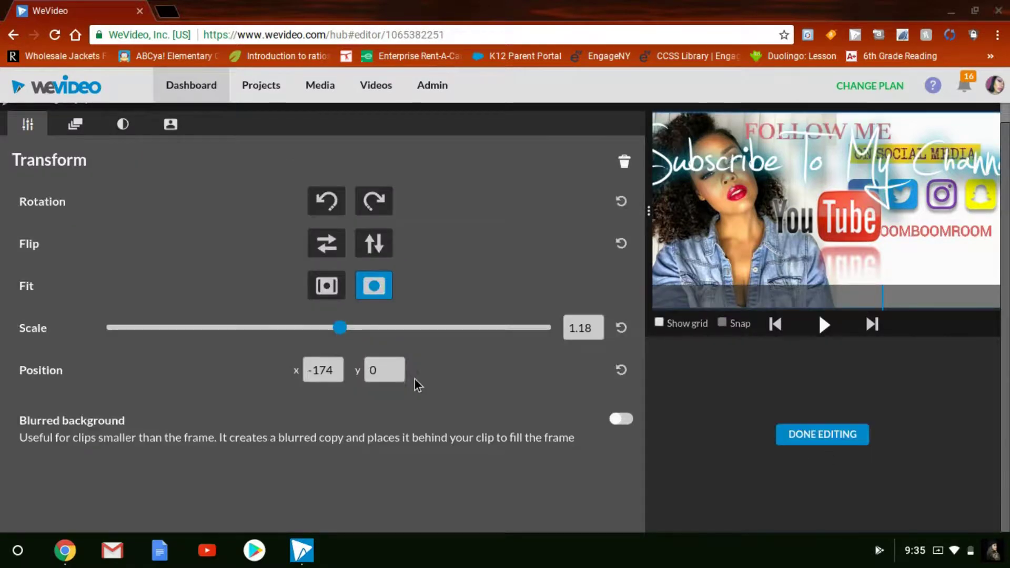
pyautogui.moveTo(339, 336); pyautogui.dragTo(248, 328)
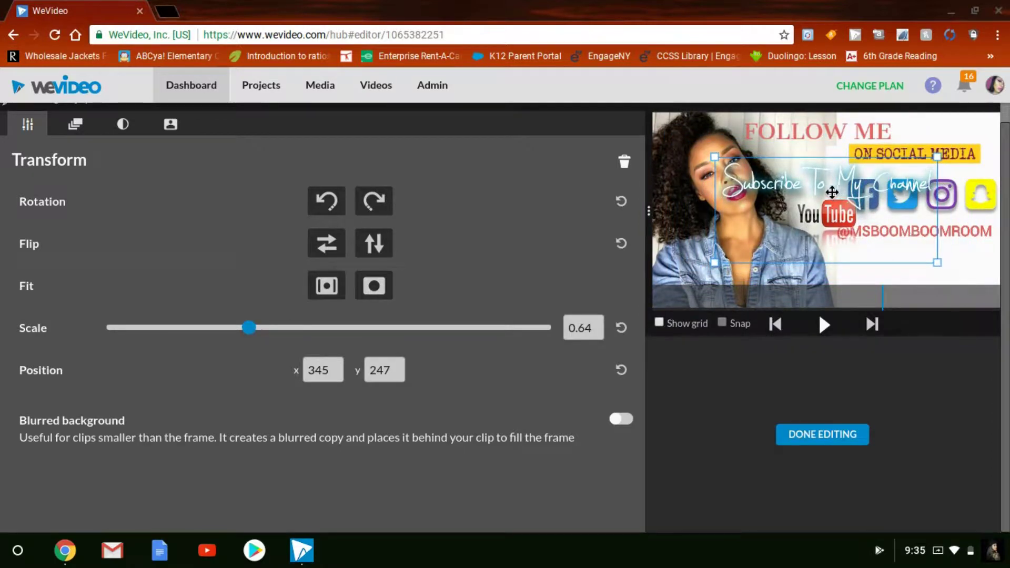
pyautogui.moveTo(831, 192); pyautogui.dragTo(889, 262)
pyautogui.moveTo(246, 337); pyautogui.dragTo(231, 339)
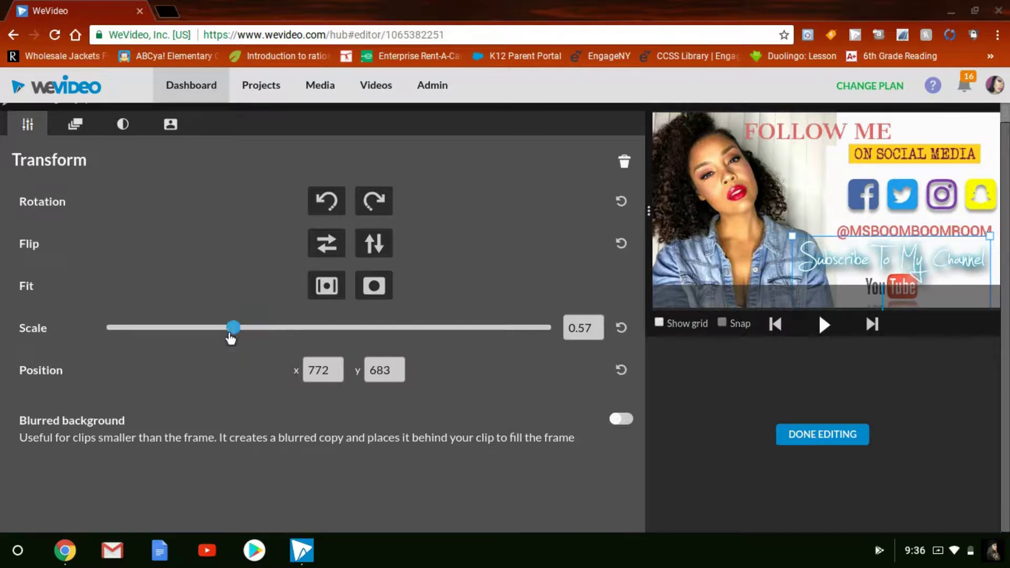
pyautogui.moveTo(884, 271); pyautogui.dragTo(891, 272)
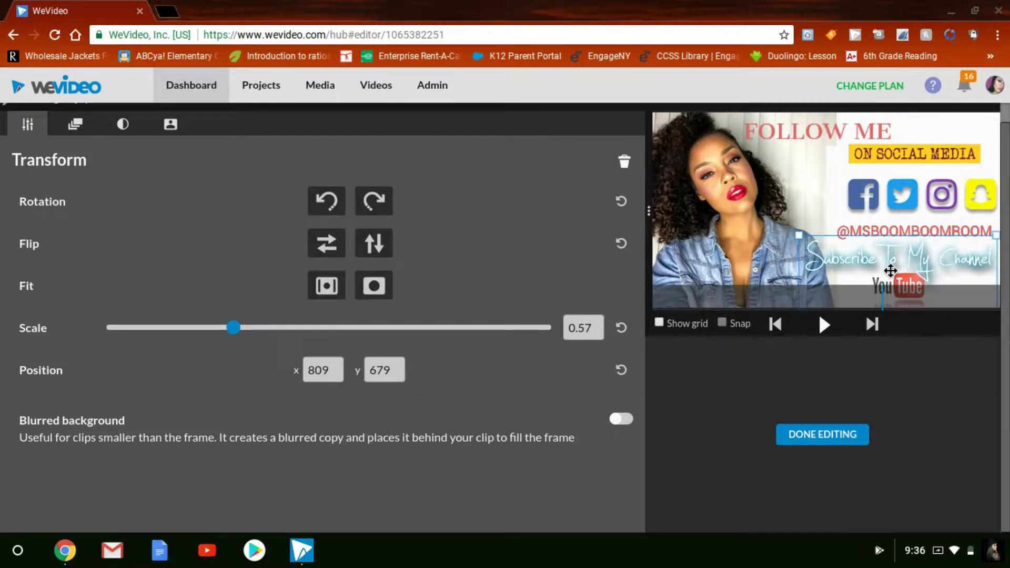
pyautogui.click(840, 437)
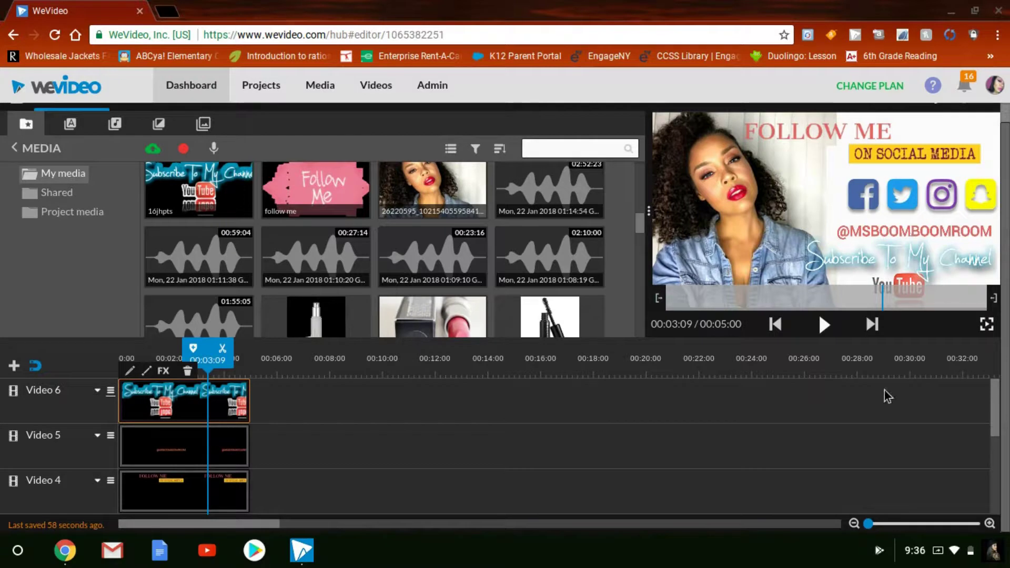
# Step: Search My media for "dear" and place the Dear Summer Mix track at the start of Audio 1
pyautogui.click(994, 424)
pyautogui.scroll(-5, 996, 432)
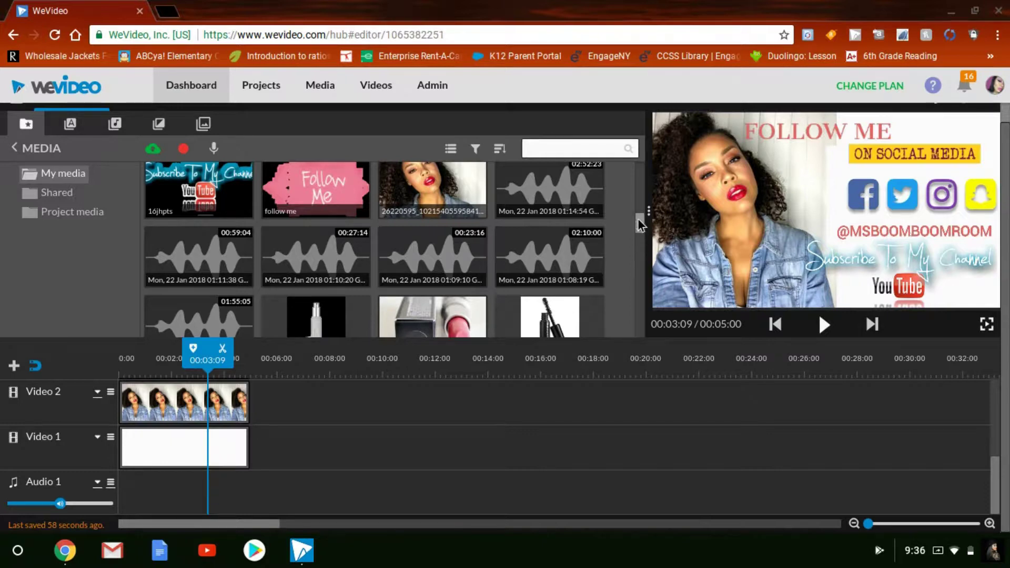
pyautogui.moveTo(639, 231); pyautogui.dragTo(633, 168)
pyautogui.click(585, 147)
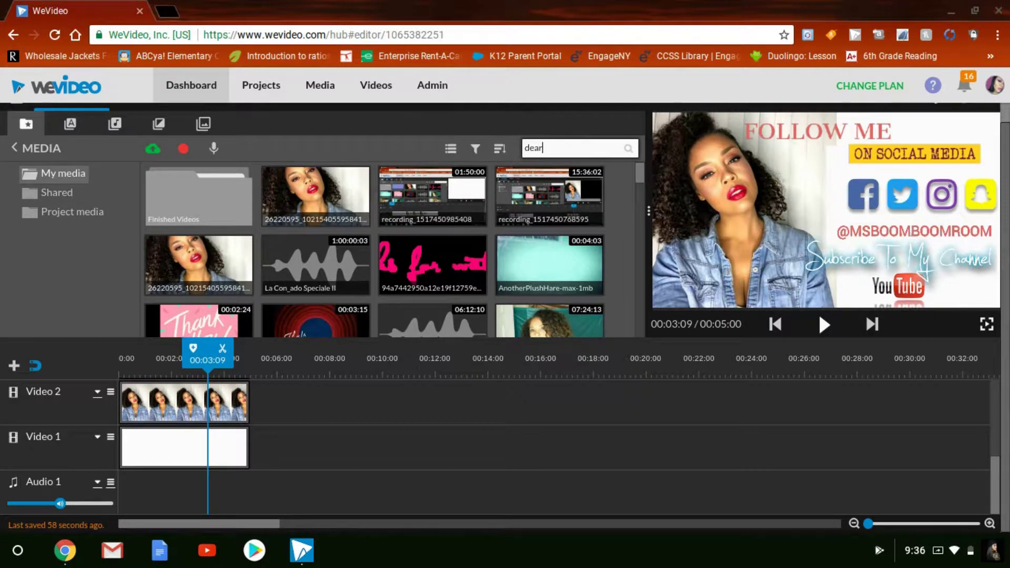
pyautogui.press('Return')
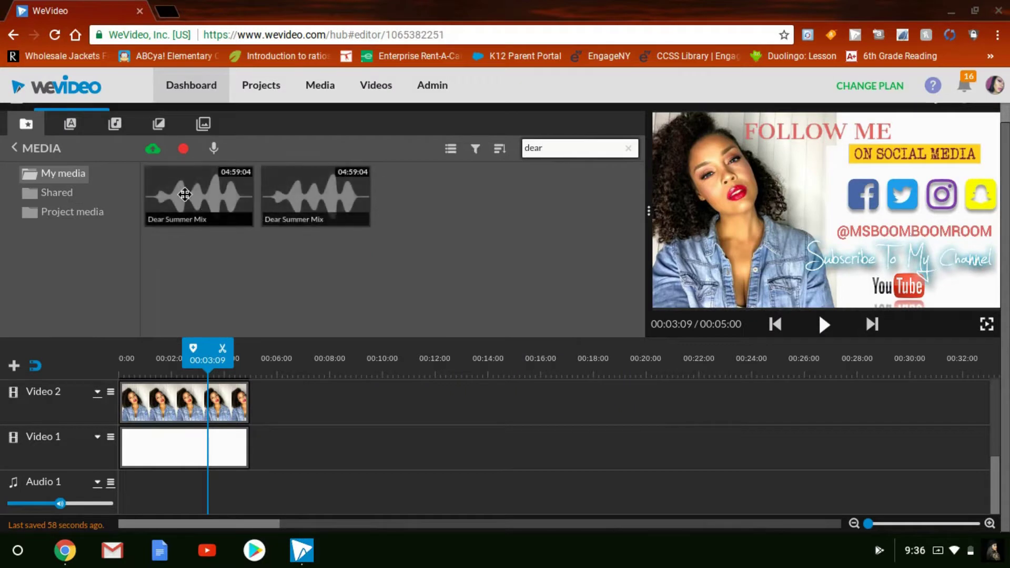
pyautogui.moveTo(184, 194); pyautogui.dragTo(131, 506)
pyautogui.click(256, 472)
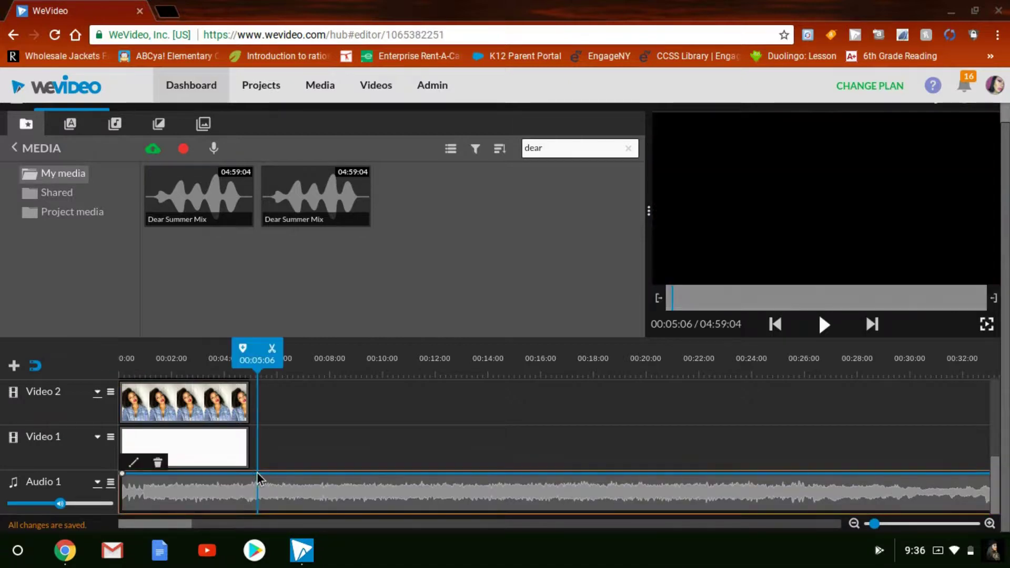
# Step: Clear the media search and extend the white background clip on Video 1 to 00:11:10
pyautogui.moveTo(255, 376); pyautogui.dragTo(393, 373)
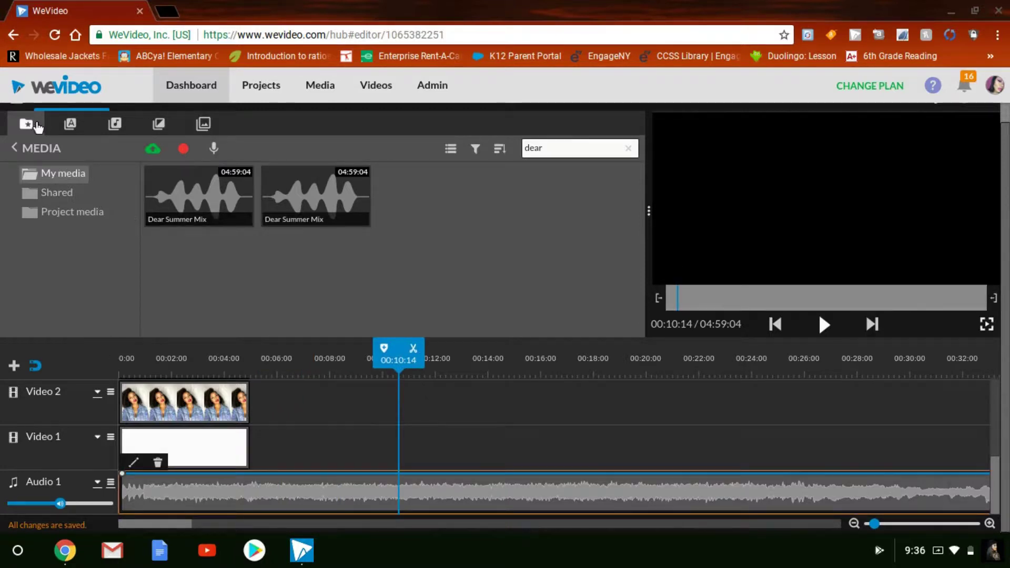
pyautogui.click(629, 149)
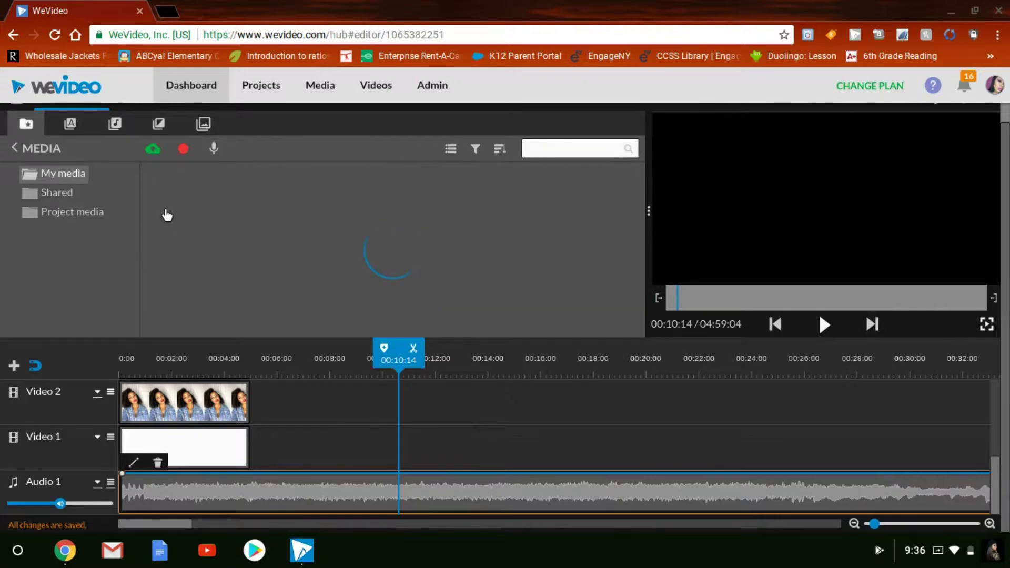
pyautogui.click(238, 443)
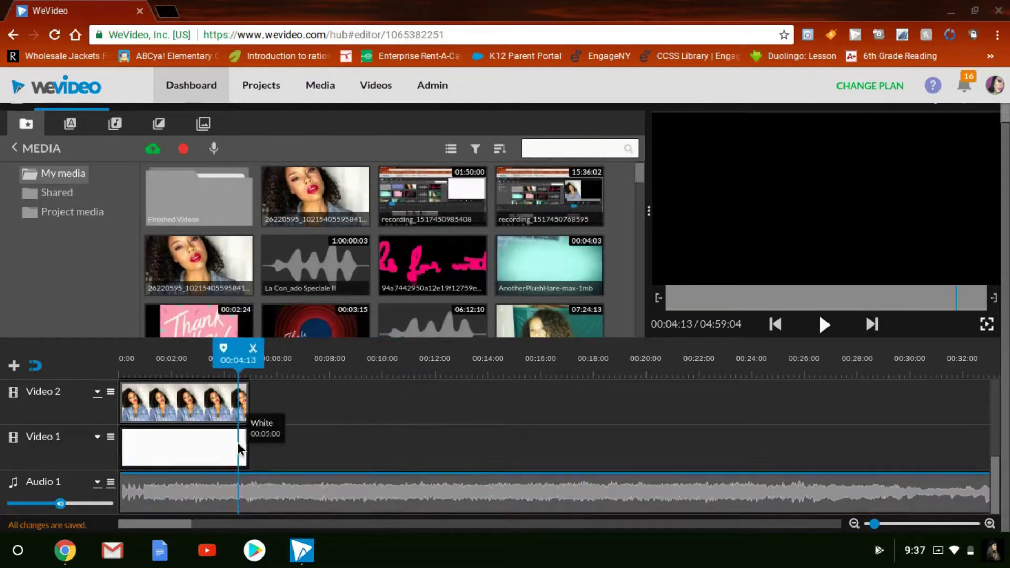
pyautogui.moveTo(238, 443); pyautogui.dragTo(419, 460)
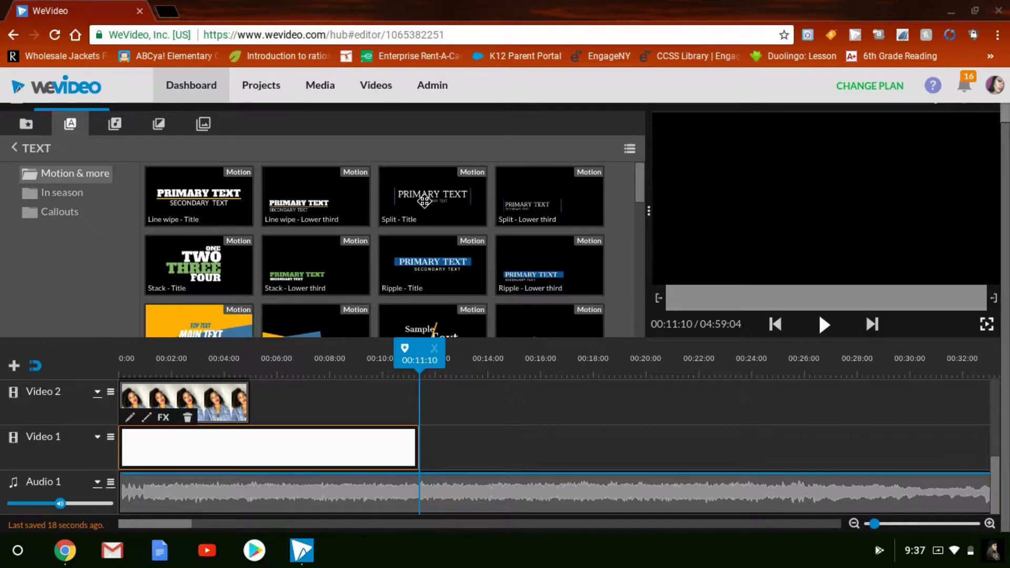
# Step: Place a Split - Title directly after the portrait photo on Video 2 and trim its end to match the white background
pyautogui.moveTo(361, 344); pyautogui.dragTo(273, 409)
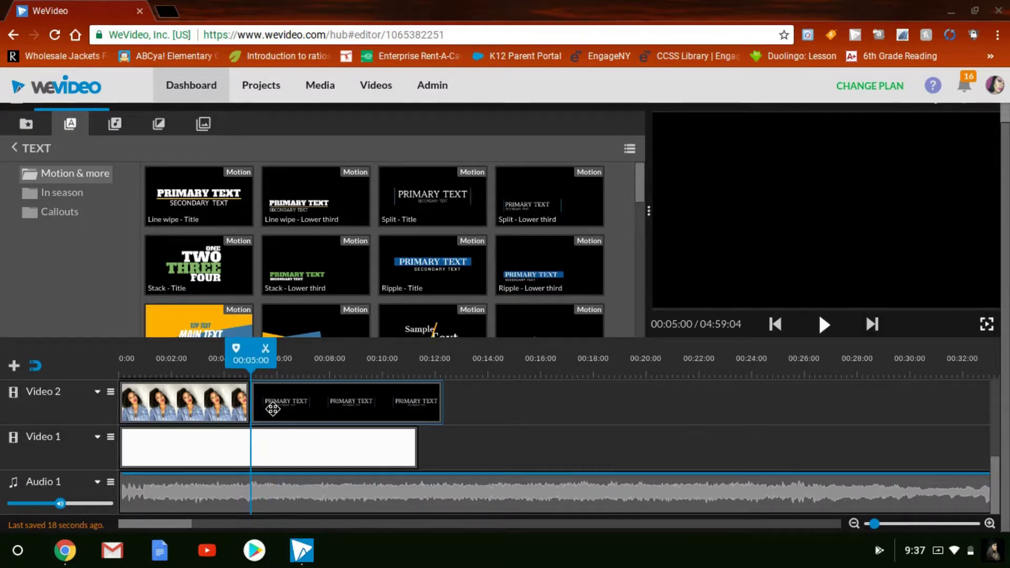
pyautogui.click(437, 406)
pyautogui.moveTo(437, 407); pyautogui.dragTo(418, 405)
pyautogui.moveTo(316, 409)
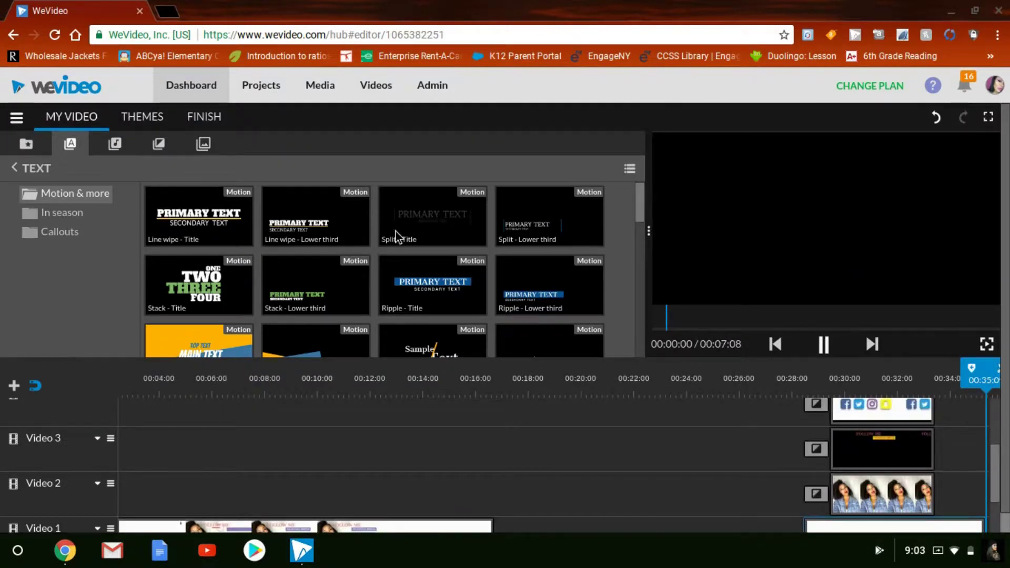
# Step: Place a Split - Title directly after the portrait photo on Video 2, with primary text "Hey yall ..." and secondary text "love you"
pyautogui.moveTo(445, 207); pyautogui.dragTo(959, 513)
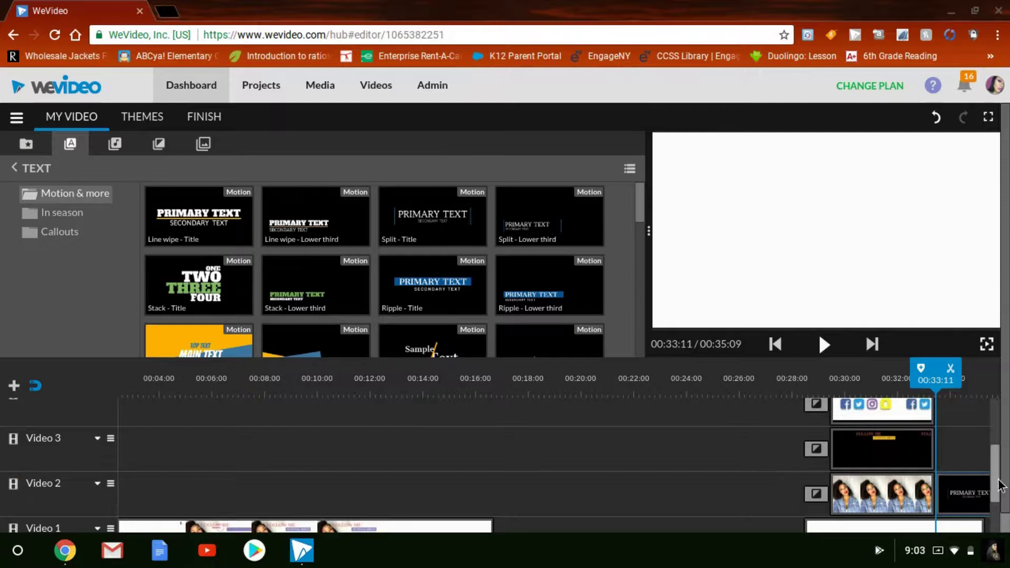
pyautogui.doubleClick(961, 494)
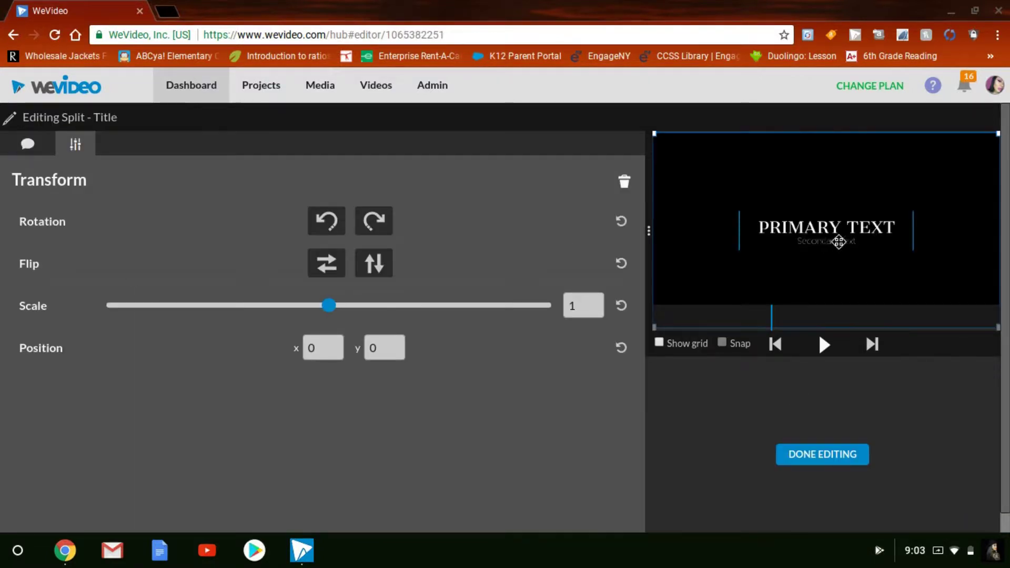
pyautogui.click(27, 144)
pyautogui.click(203, 303)
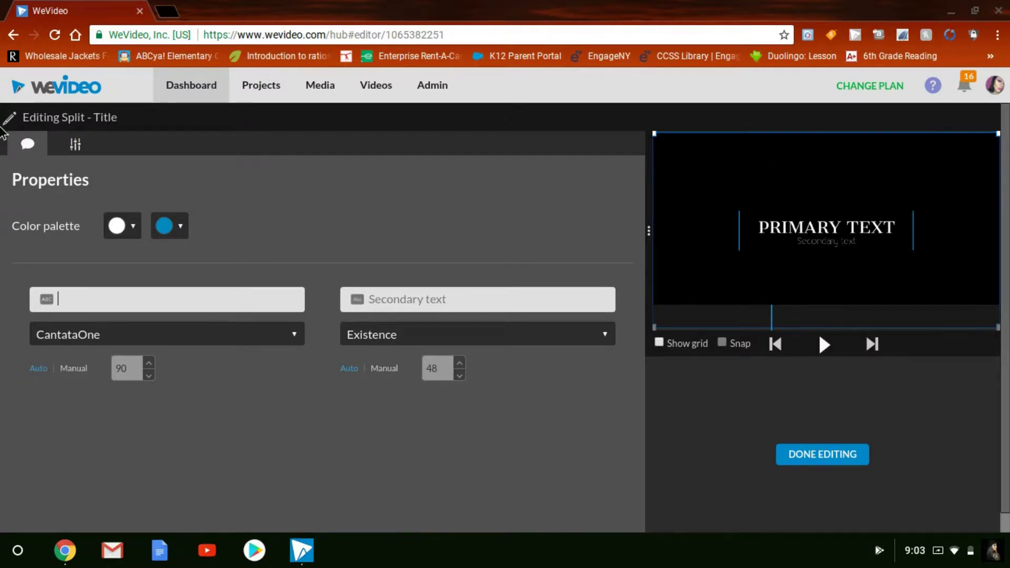
pyautogui.write('Hey ya')
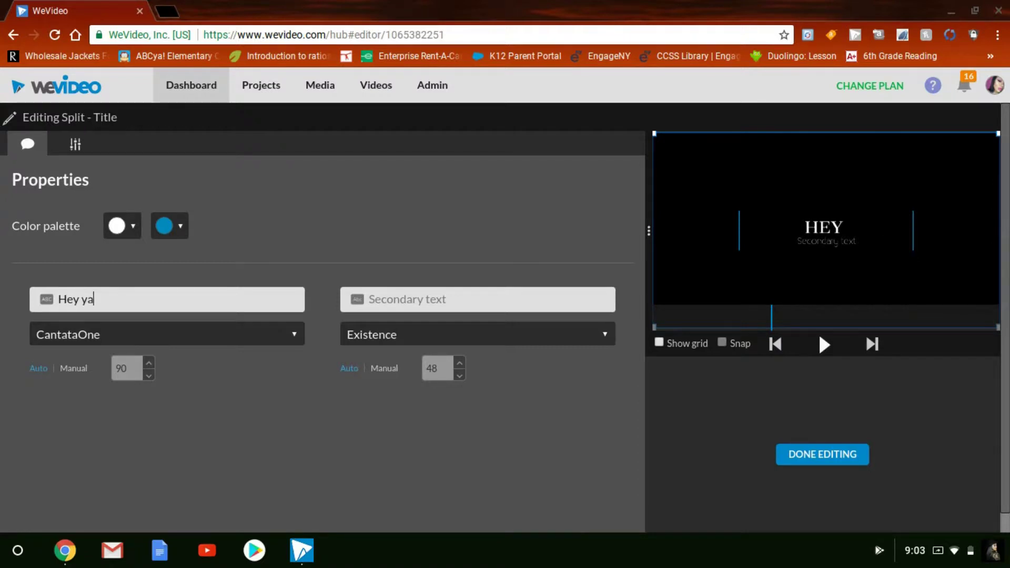
pyautogui.write('ll ..')
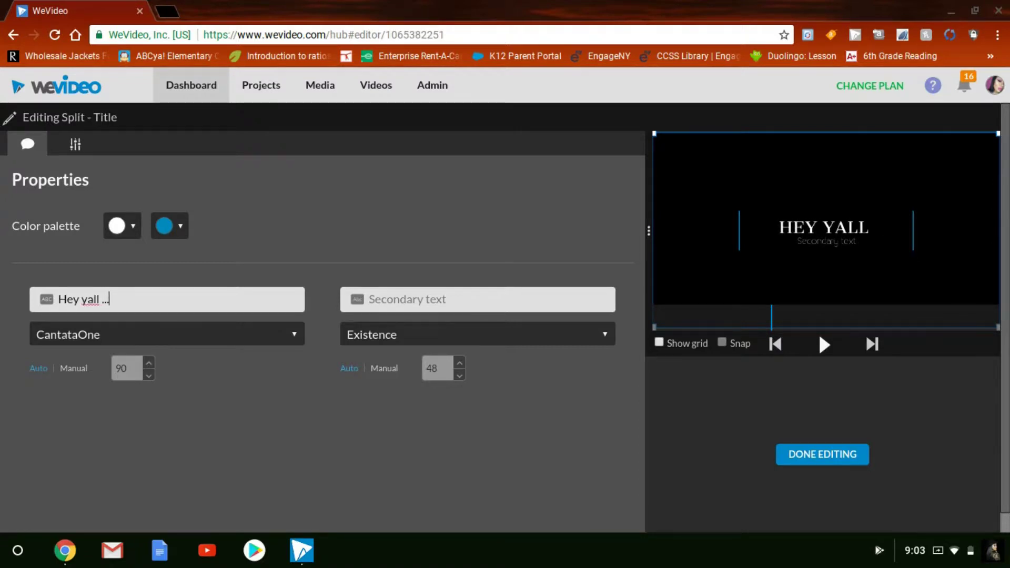
pyautogui.click(401, 293)
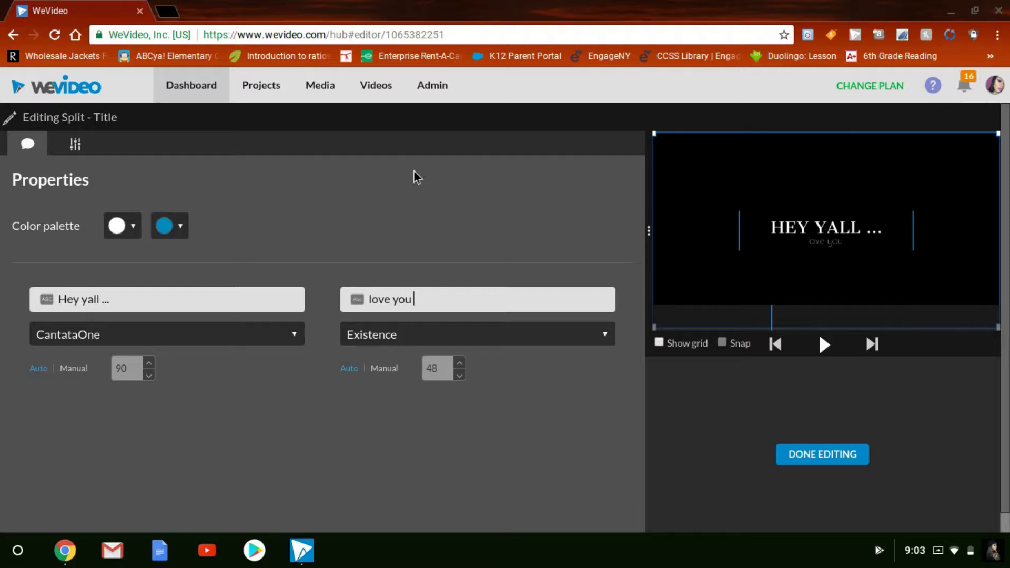
# Step: Set both palette colors of the Split title to black, rgb(0, 0, 0), and finish editing it
pyautogui.click(117, 227)
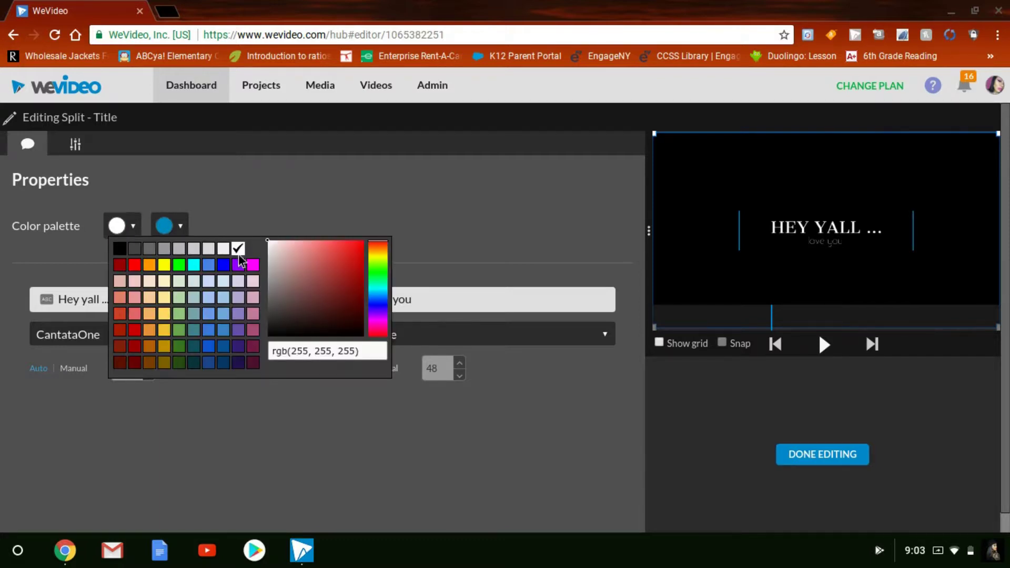
pyautogui.click(120, 248)
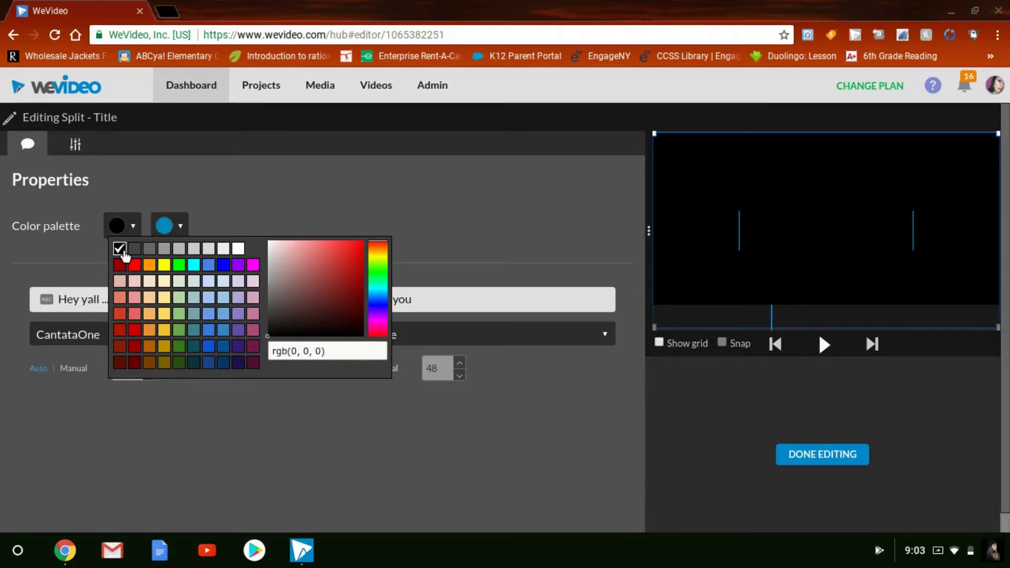
pyautogui.click(180, 226)
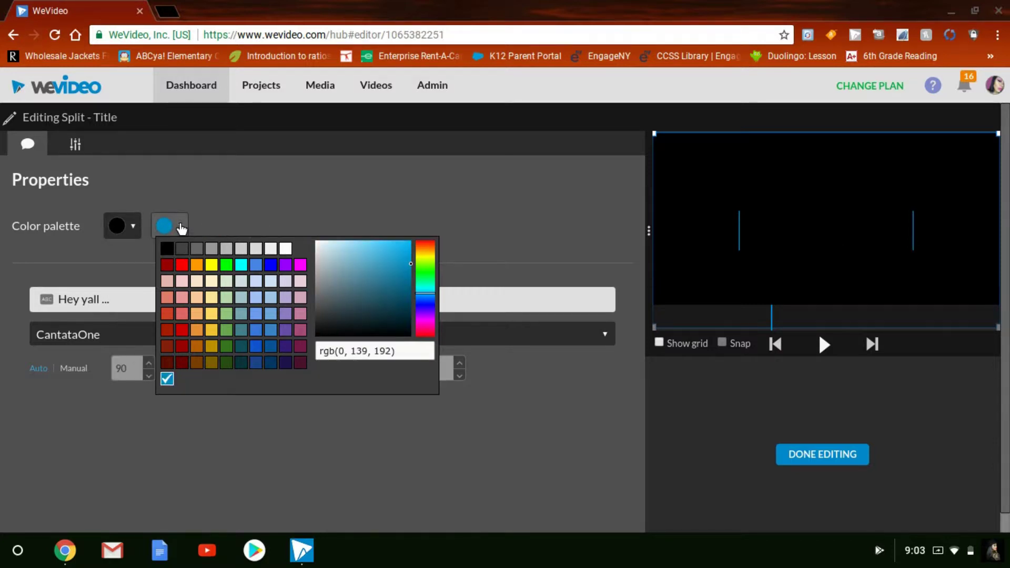
pyautogui.click(168, 249)
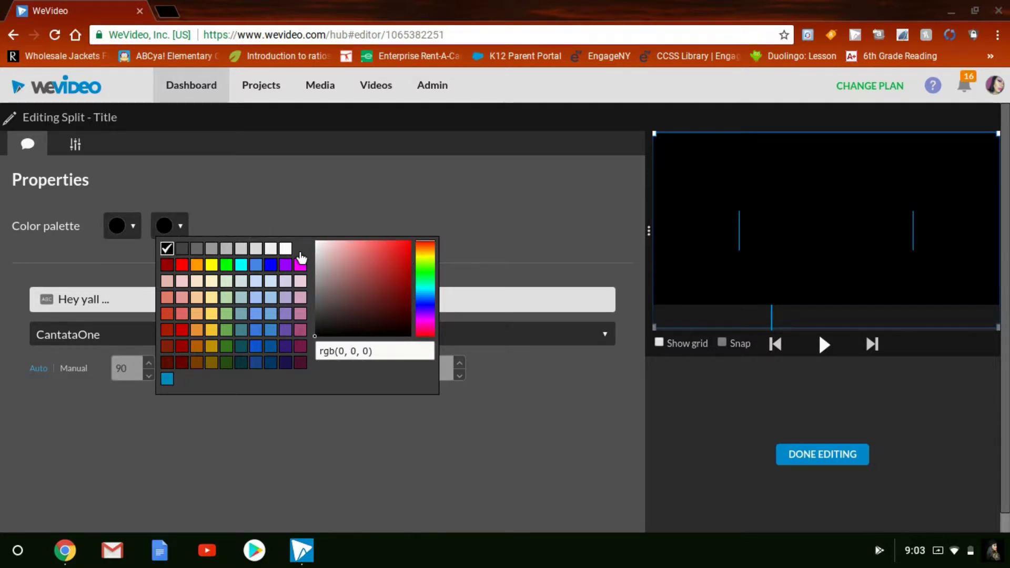
pyautogui.click(842, 459)
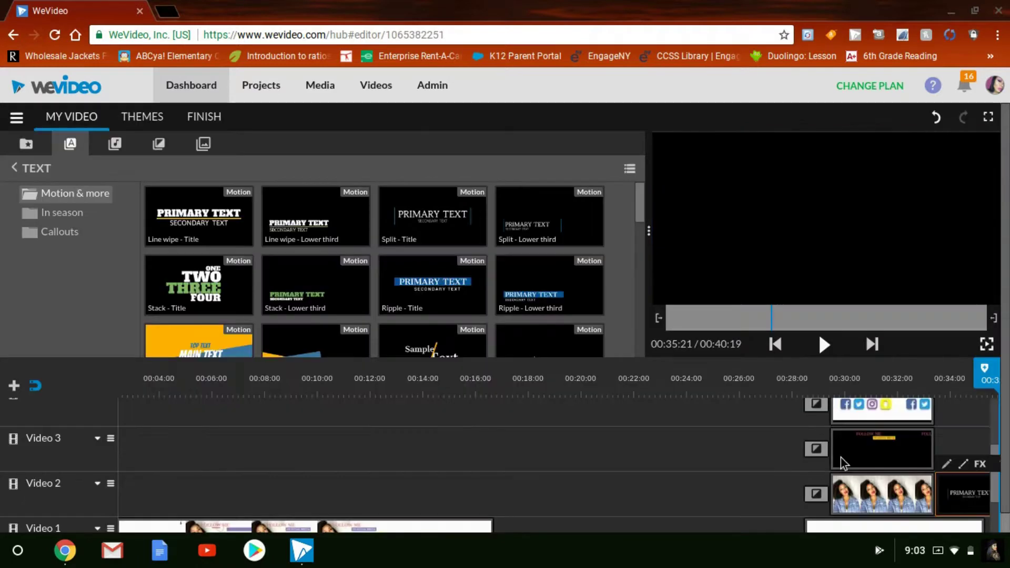
# Step: Preview the end screen from 00:27:10 and extend the white background clip on Video 1 to the end of the Split title
pyautogui.click(777, 379)
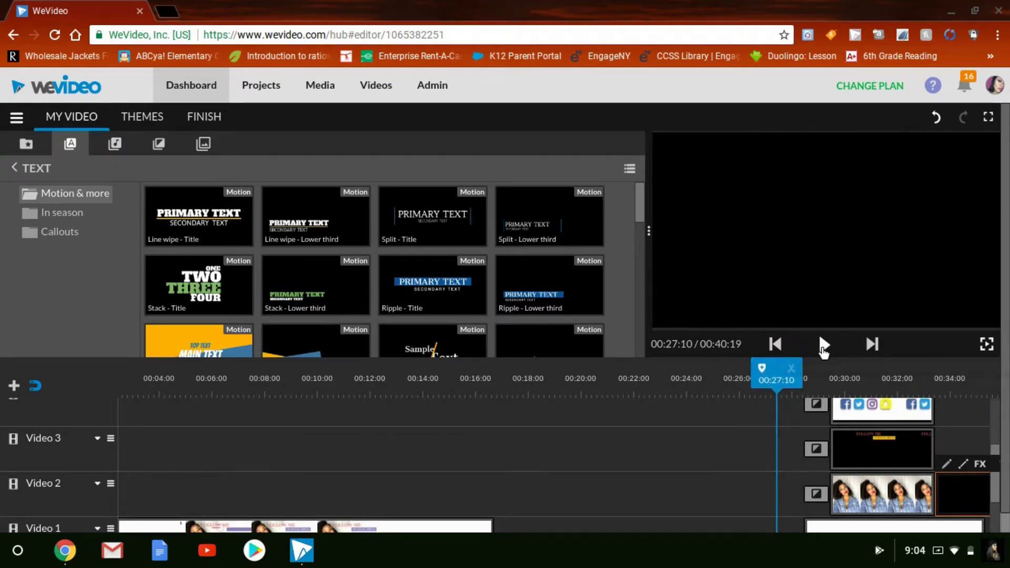
pyautogui.click(824, 346)
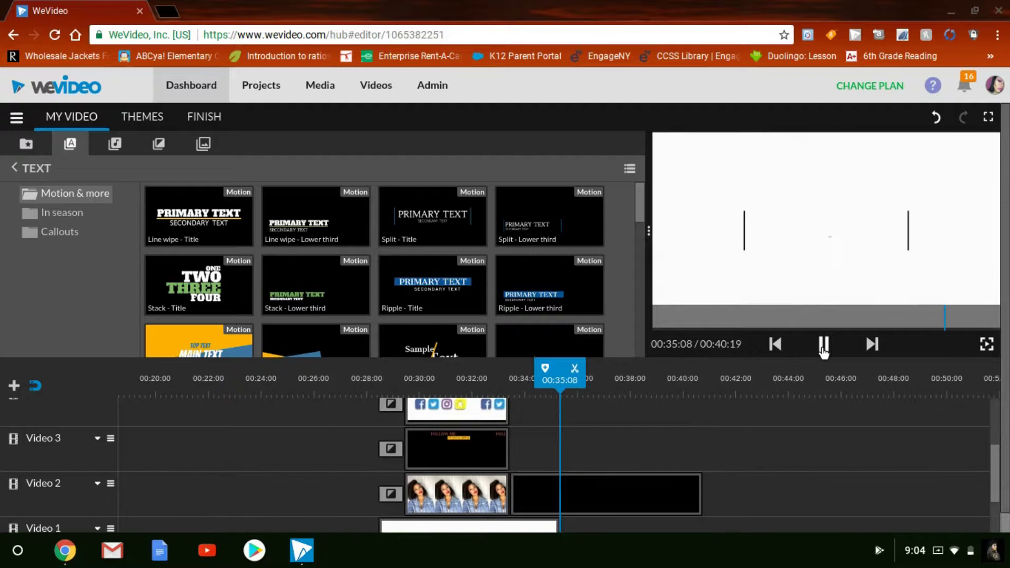
pyautogui.click(824, 345)
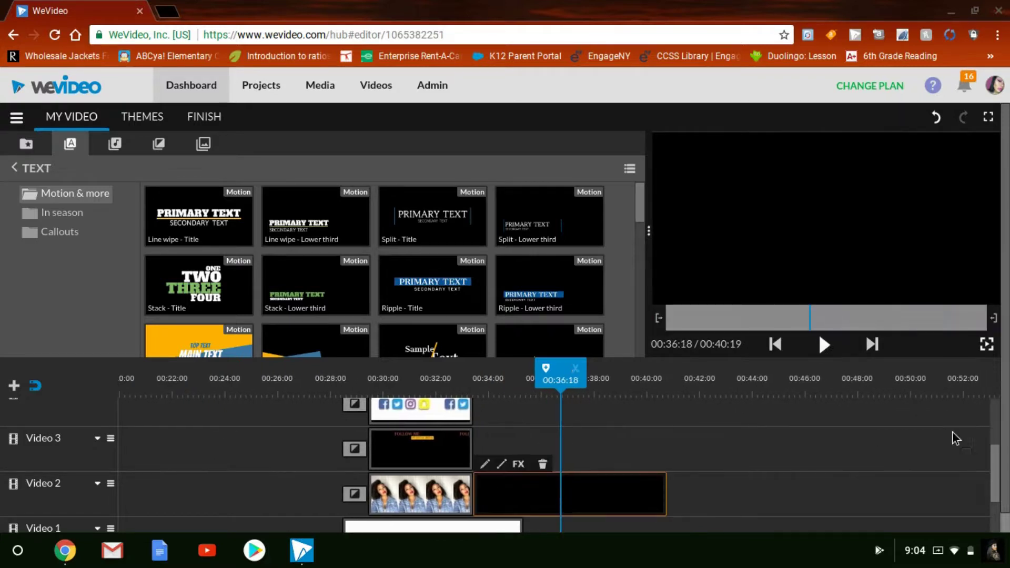
pyautogui.moveTo(996, 473); pyautogui.dragTo(814, 492)
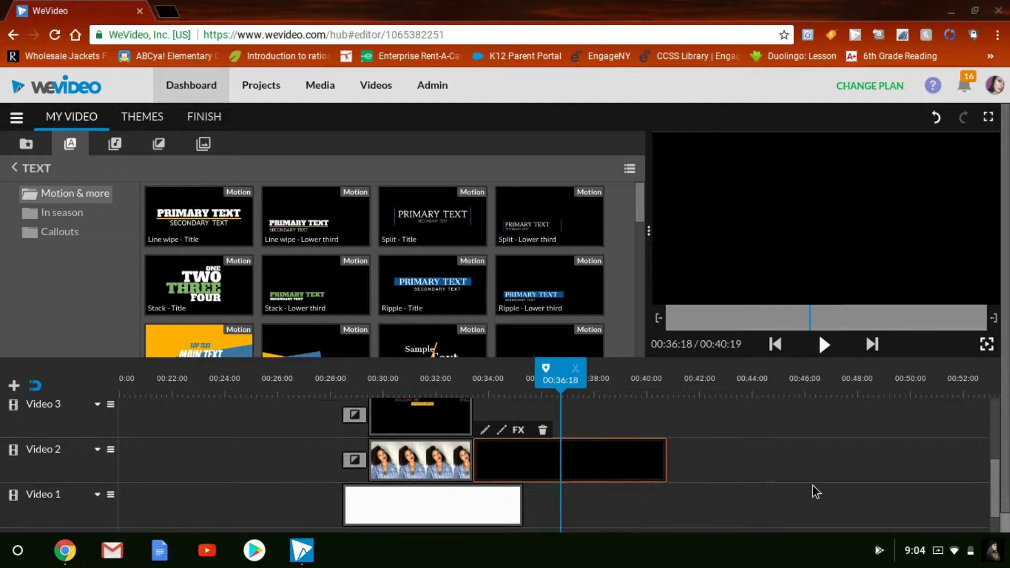
pyautogui.click(489, 504)
pyautogui.moveTo(521, 506); pyautogui.dragTo(667, 518)
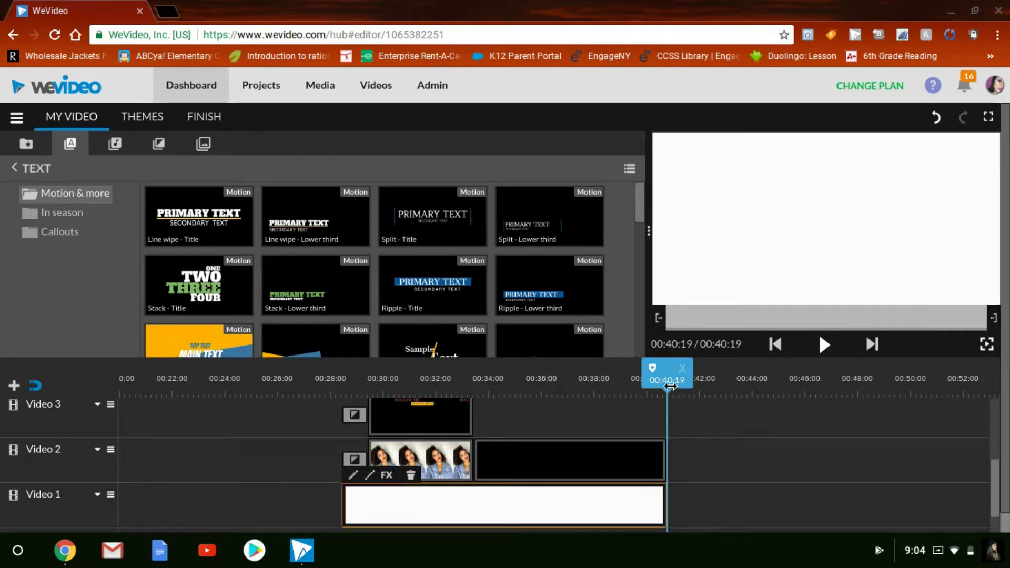
# Step: Play back the project from 00:32:17 to check the closing title over the extended background, and stop the preview
pyautogui.click(637, 379)
pyautogui.moveTo(638, 379); pyautogui.dragTo(453, 380)
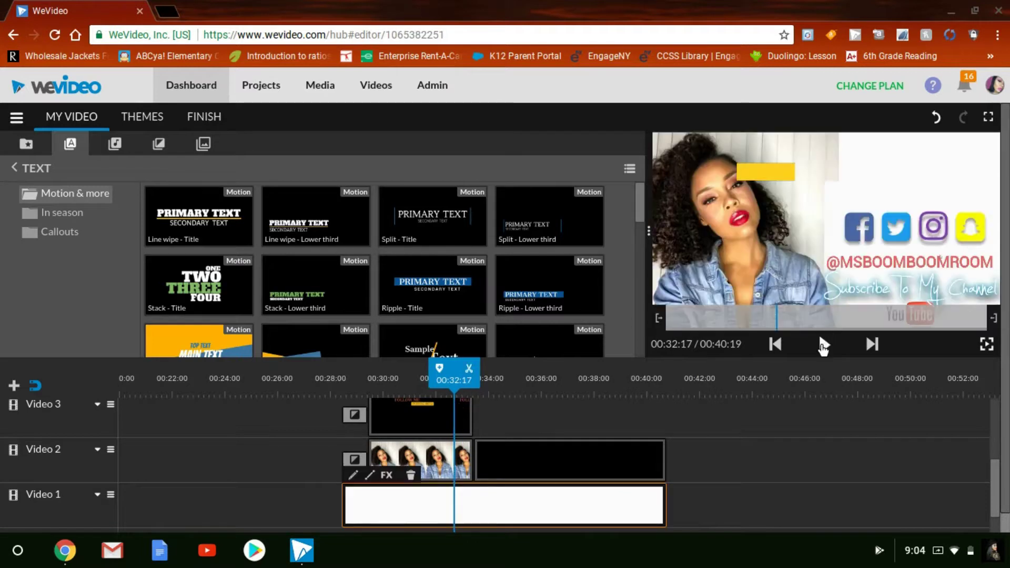
pyautogui.click(824, 345)
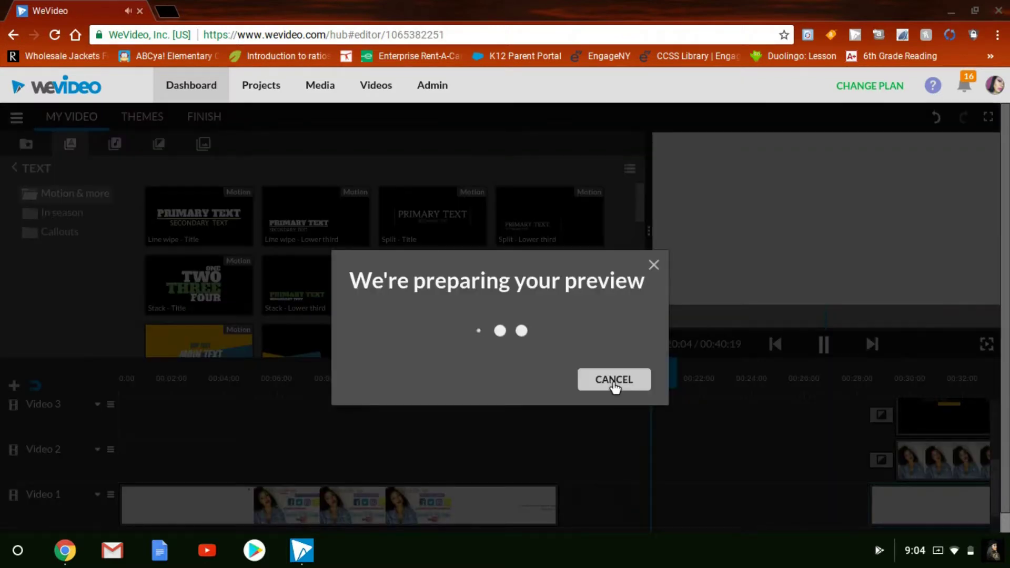
pyautogui.click(612, 380)
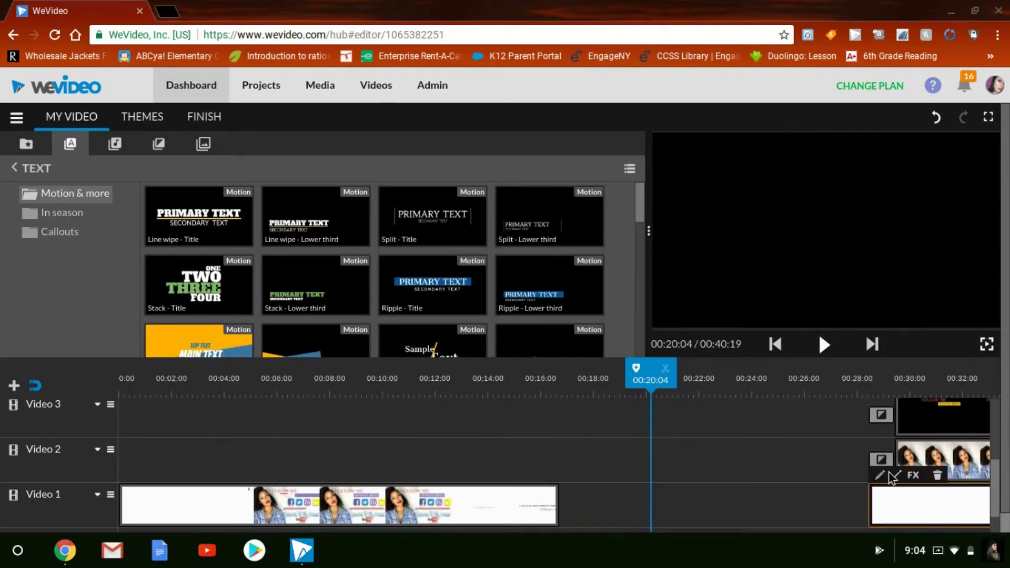
# Step: Search My media for "dear" and place the Dear Summer Mix track on Audio 1 at the white background's start, 00:28:11
pyautogui.moveTo(651, 384); pyautogui.dragTo(865, 384)
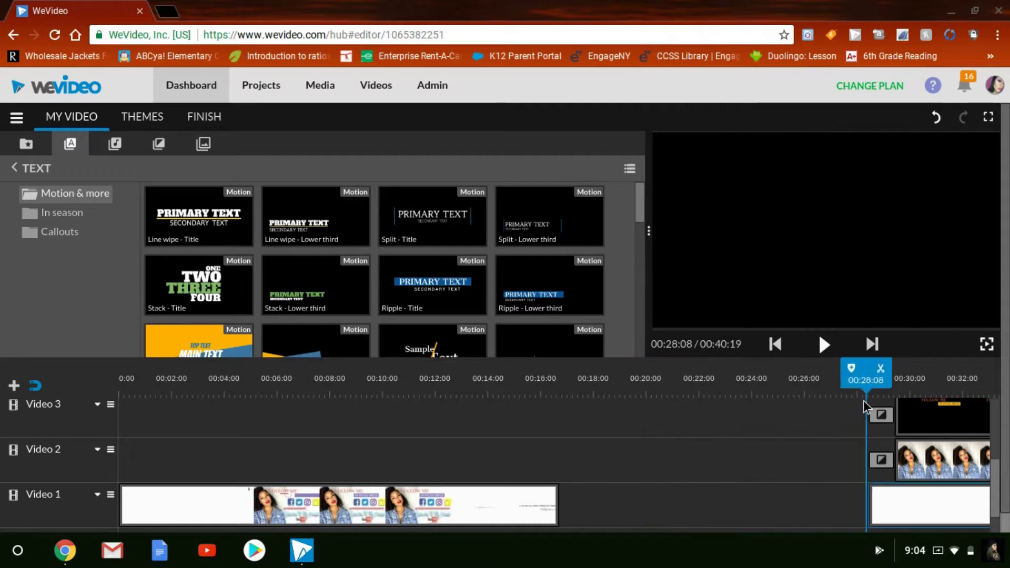
pyautogui.scroll(-1, 1008, 414)
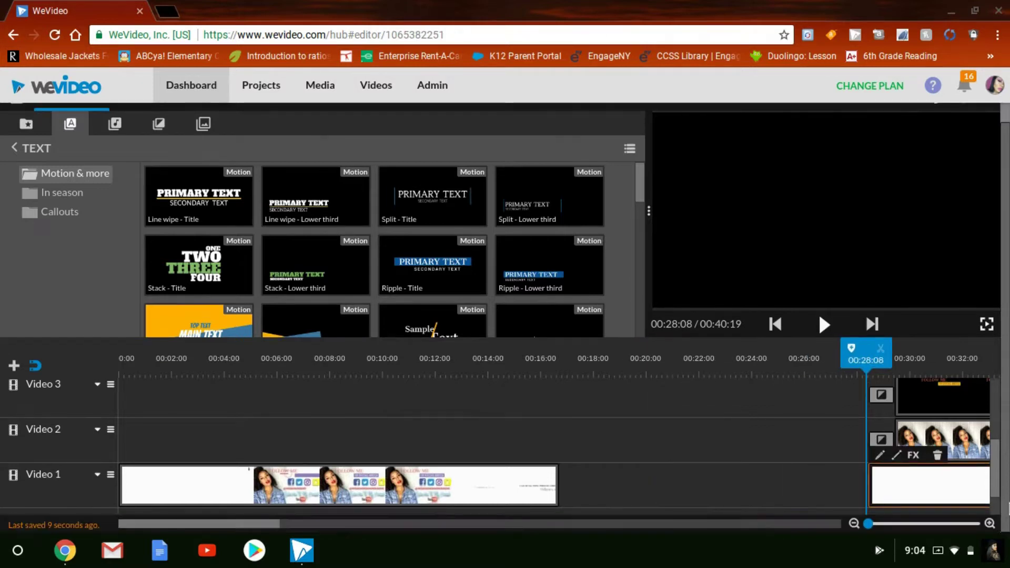
pyautogui.scroll(-1, 999, 483)
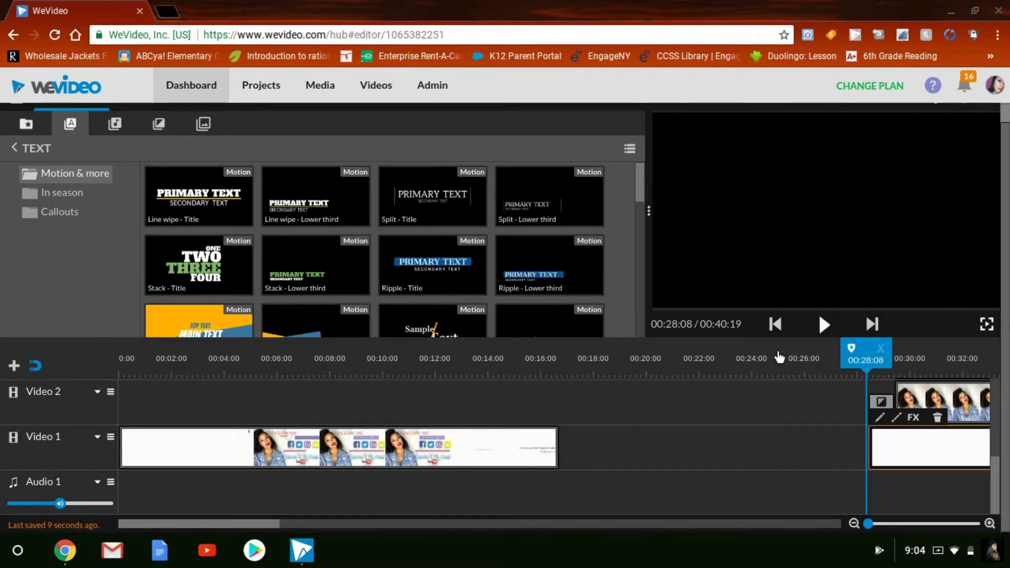
pyautogui.click(27, 124)
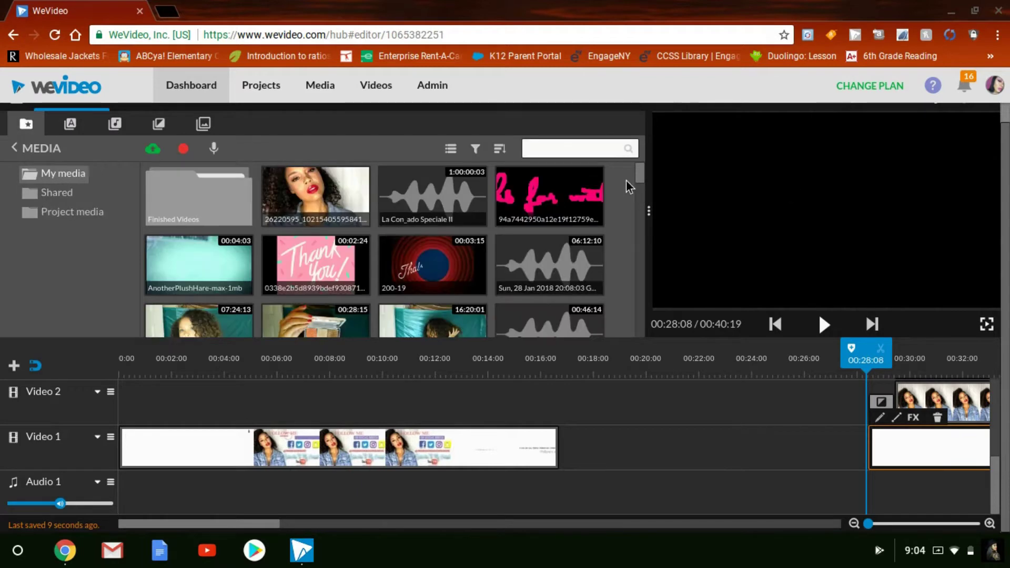
pyautogui.scroll(-2, 636, 178)
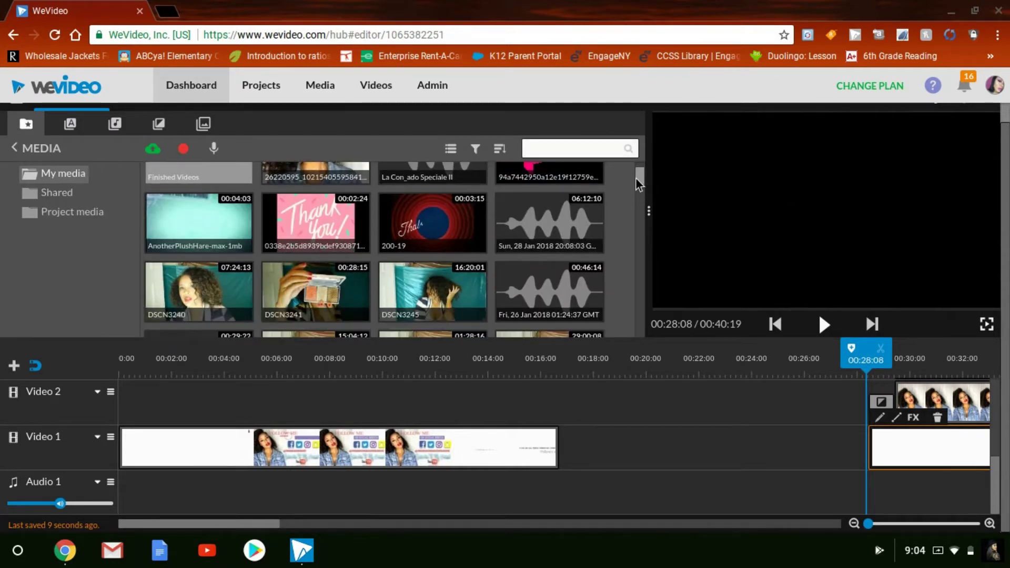
pyautogui.scroll(2, 635, 178)
pyautogui.click(537, 152)
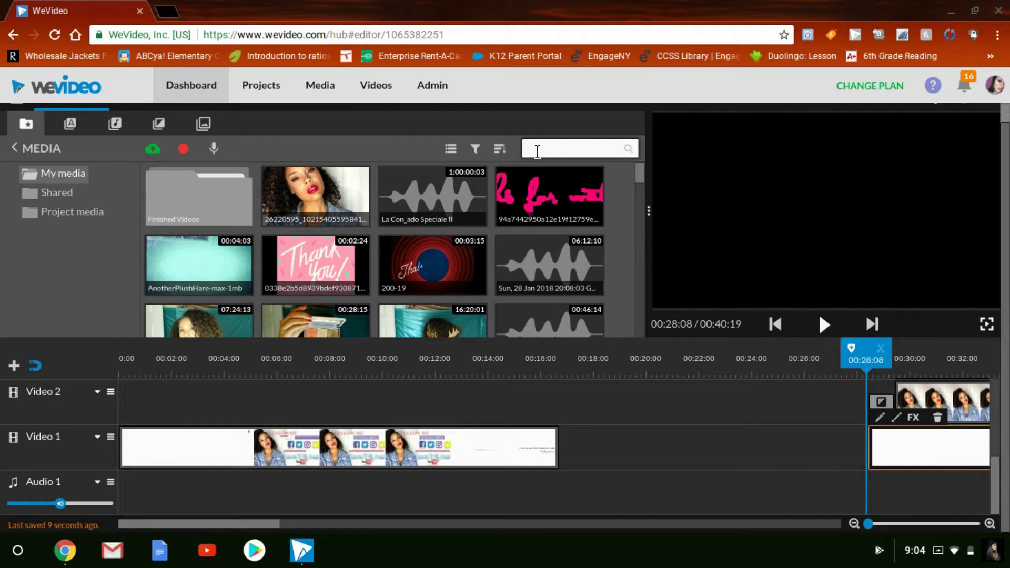
pyautogui.write('dear')
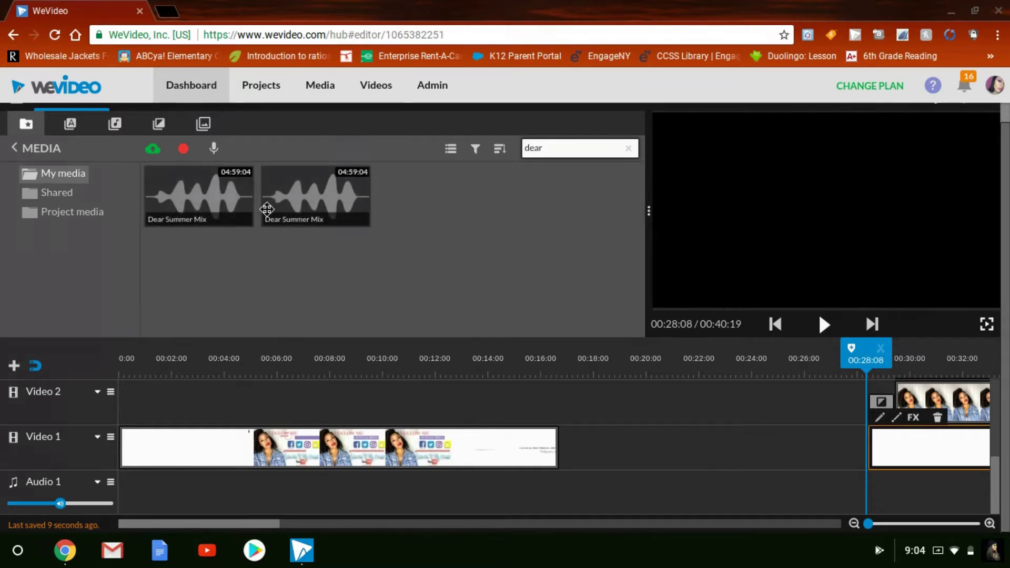
pyautogui.click(192, 194)
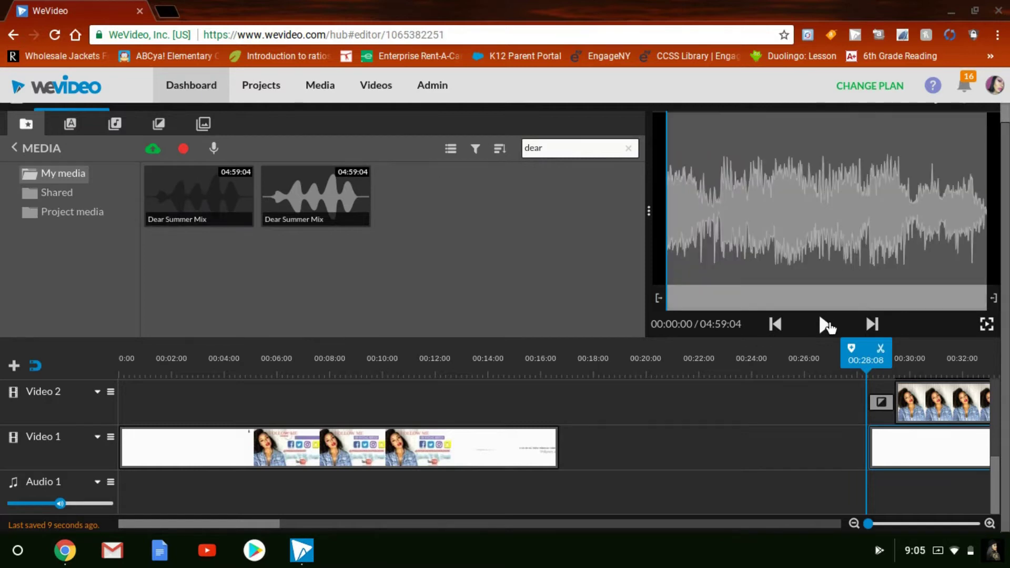
pyautogui.moveTo(212, 210); pyautogui.dragTo(888, 507)
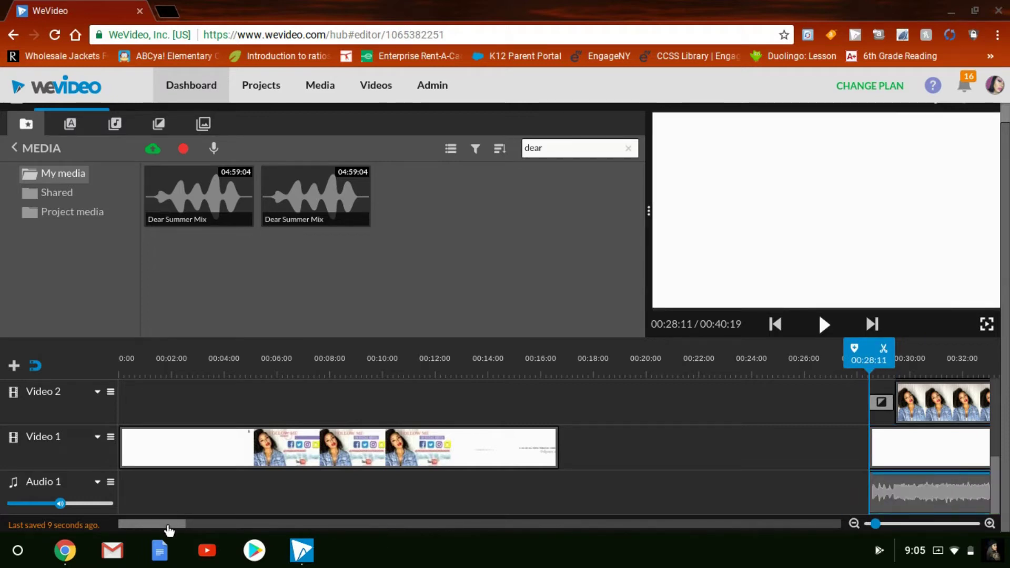
# Step: Play the complete end screen with its music from 00:28:11 through the closing title
pyautogui.moveTo(152, 523); pyautogui.dragTo(204, 527)
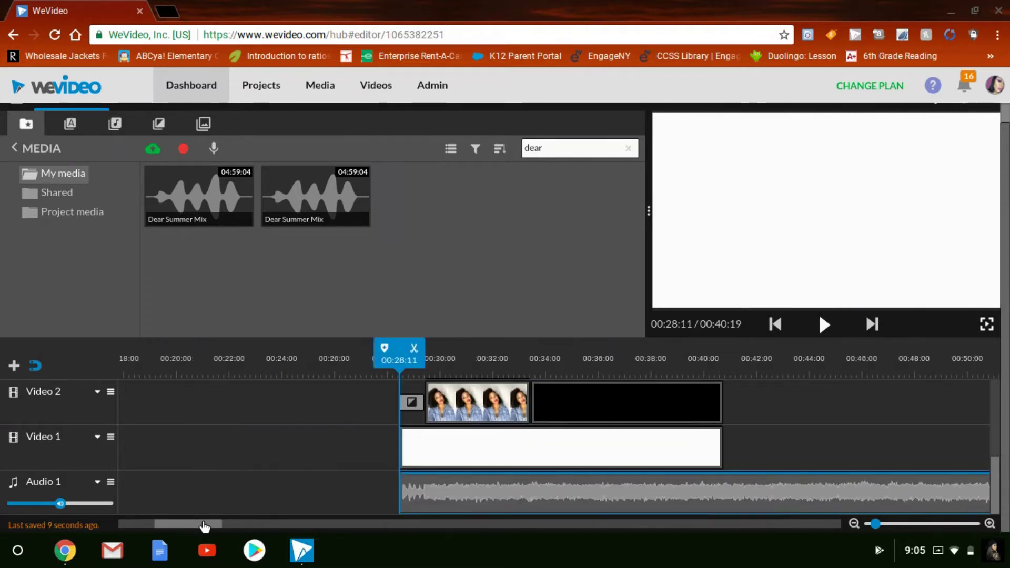
pyautogui.click(824, 326)
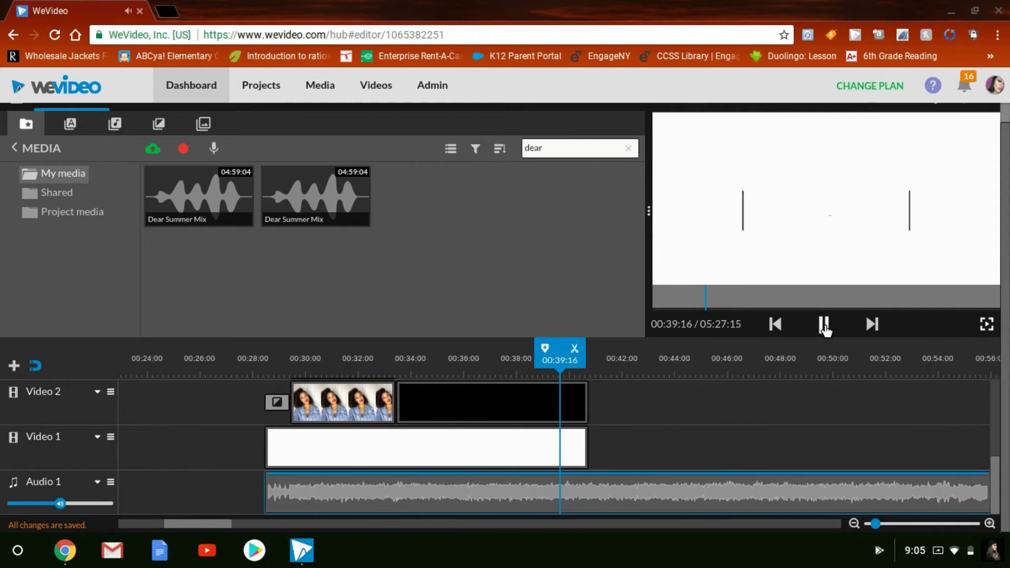
pyautogui.click(824, 325)
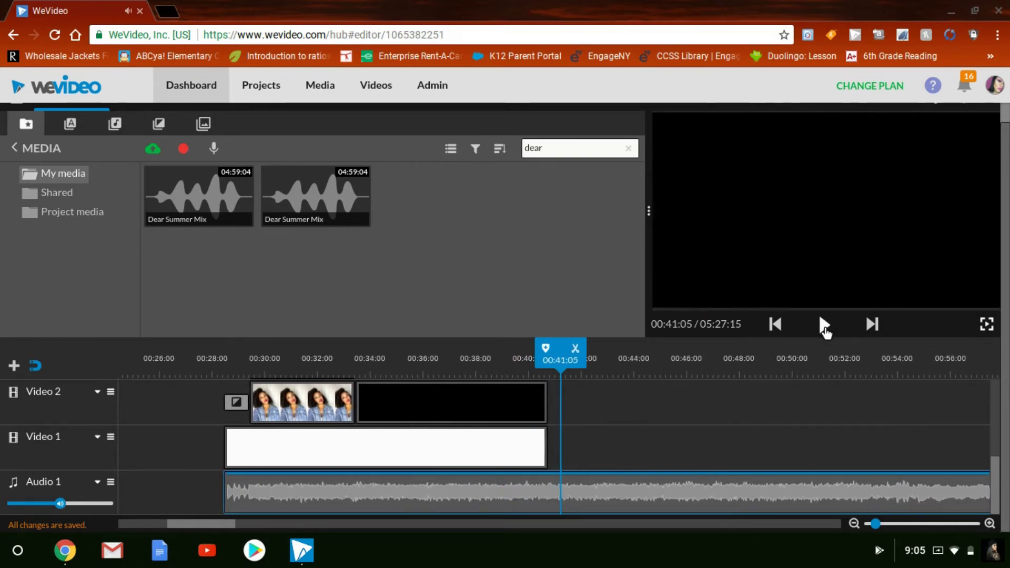